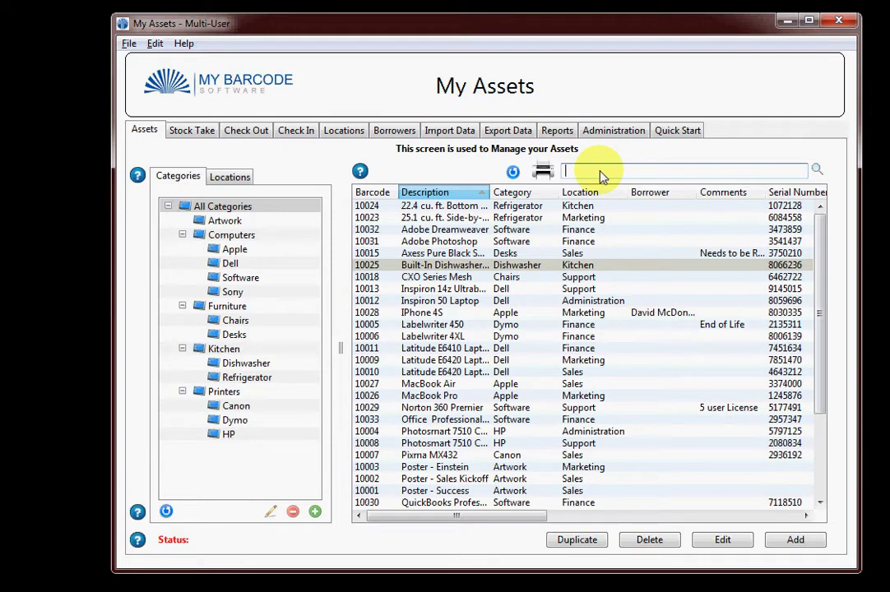
Step: Search the asset list for "mac" and clear the search to restore the full list
{"action": "type", "text": "mac"}
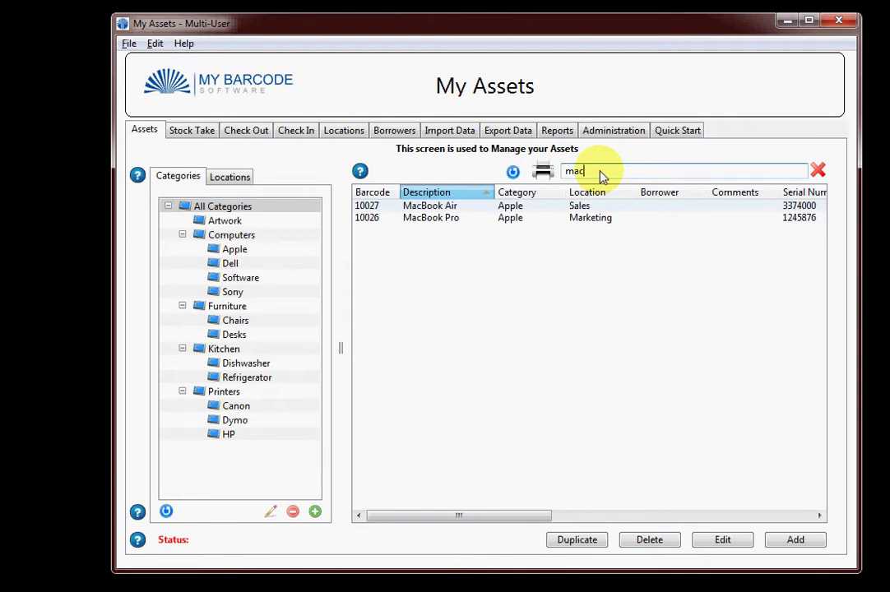
{"action": "key", "text": "BackSpace"}
{"action": "key", "text": "BackSpace"}
{"action": "key", "text": "BackSpace"}
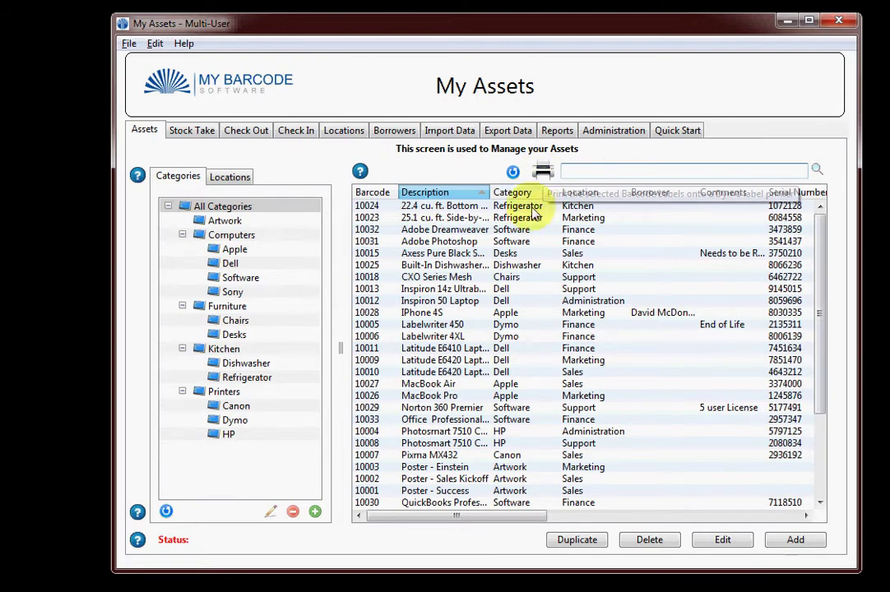
Step: Open a blank form for adding an asset to view its fields, and close it without saving
{"action": "left_click", "coordinate": [523, 231]}
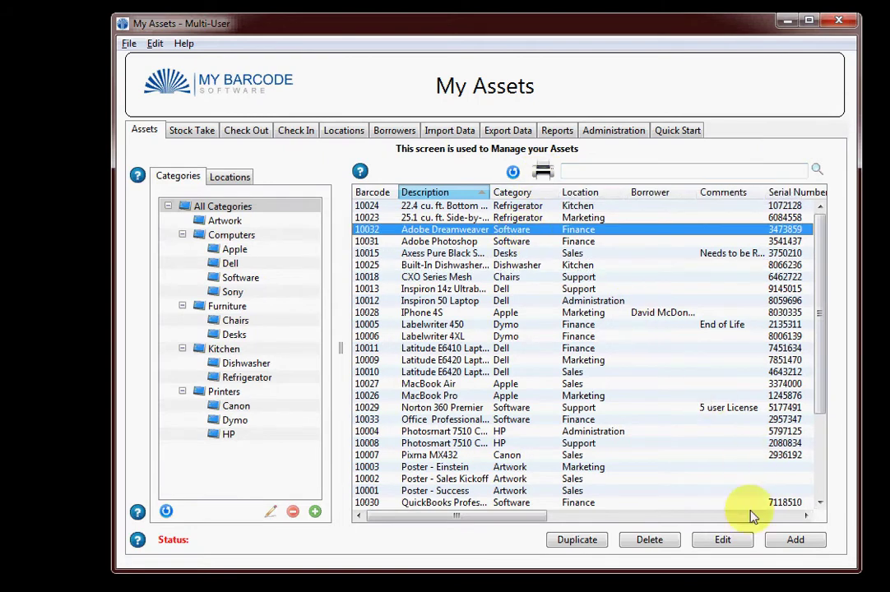
{"action": "left_click", "coordinate": [795, 540]}
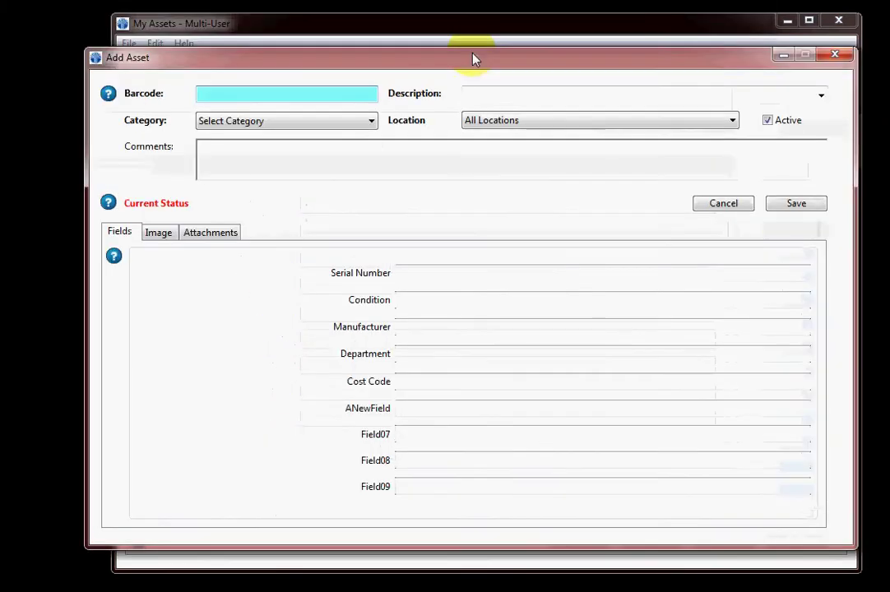
{"action": "left_click", "coordinate": [836, 57]}
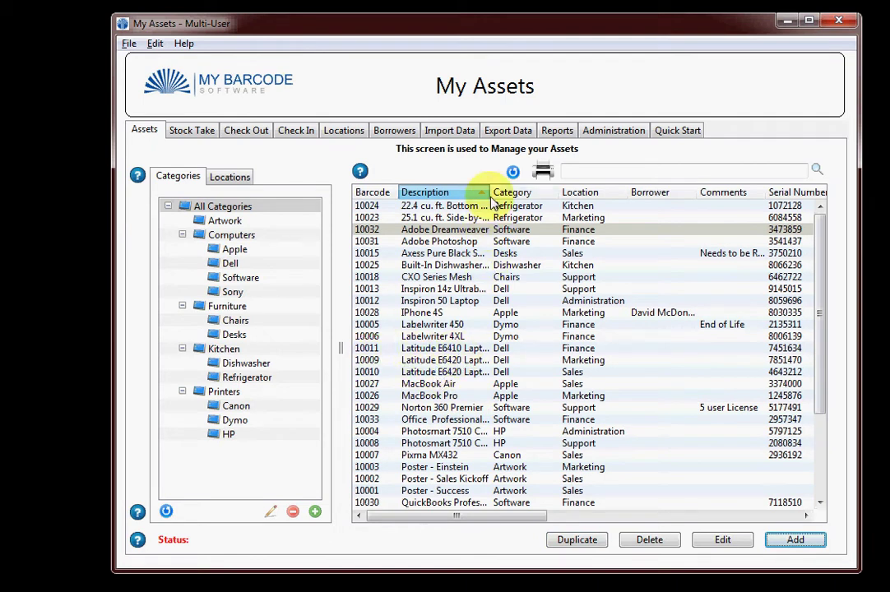
Step: Widen the Description column slightly, open the MacBook Air asset for editing, and bring its whole window into view
{"action": "left_click_drag", "start_coordinate": [490, 195], "coordinate": [508, 194]}
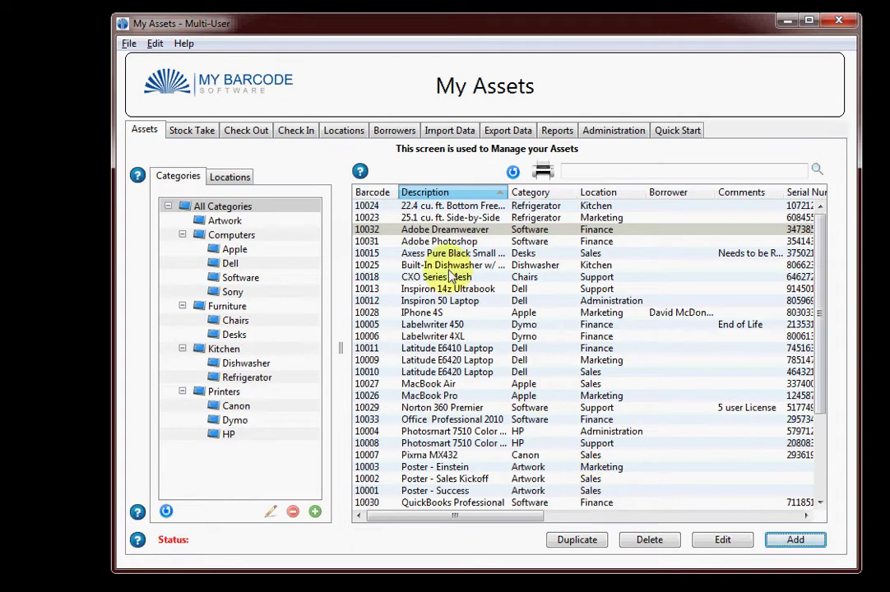
{"action": "double_click", "coordinate": [451, 384]}
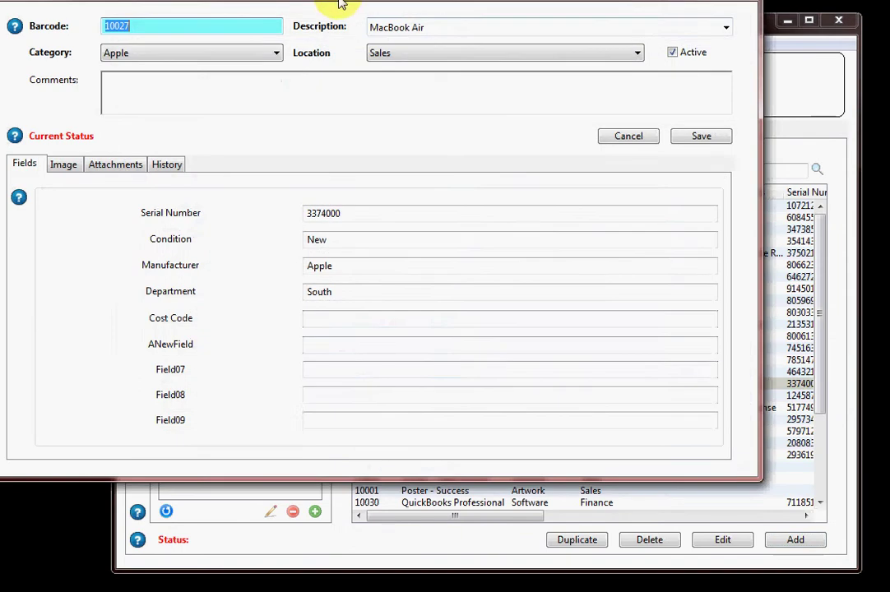
{"action": "left_click_drag", "start_coordinate": [339, 1], "coordinate": [427, 79]}
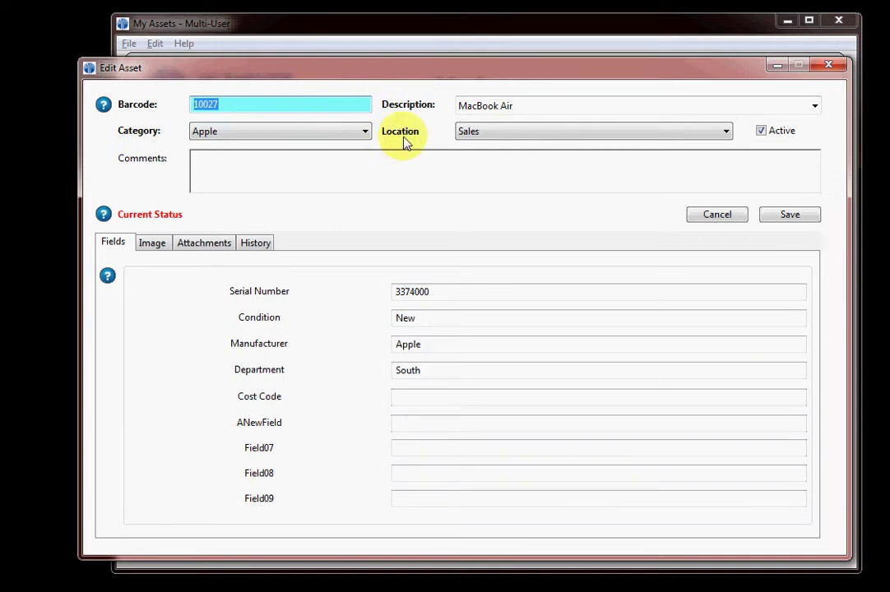
Step: Examine the description, category and comments fields of the MacBook Air asset
{"action": "left_click", "coordinate": [574, 112]}
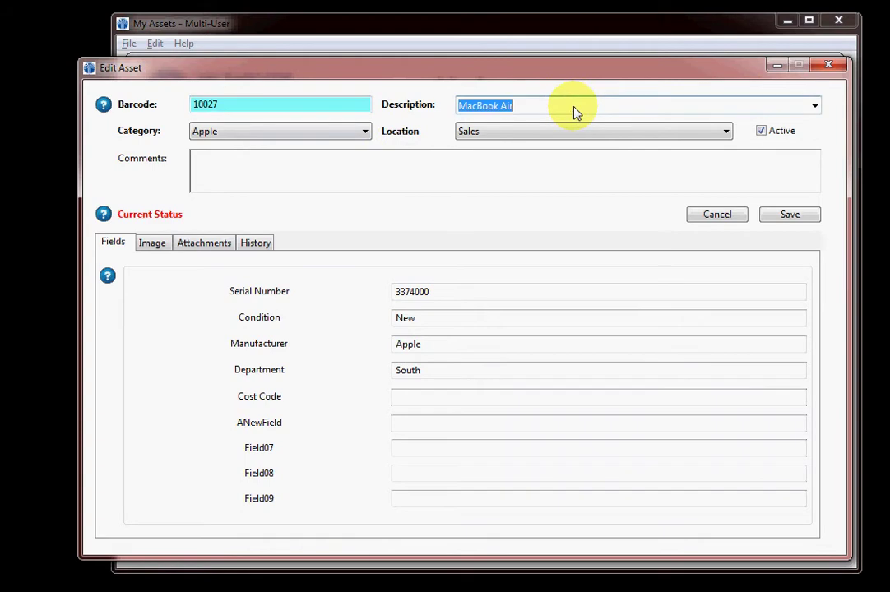
{"action": "left_click", "coordinate": [814, 106]}
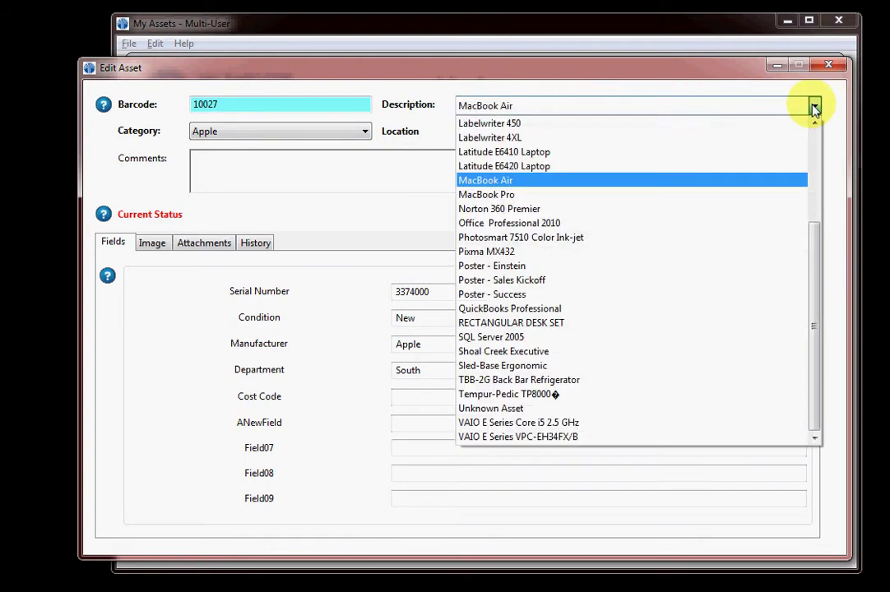
{"action": "left_click", "coordinate": [814, 108]}
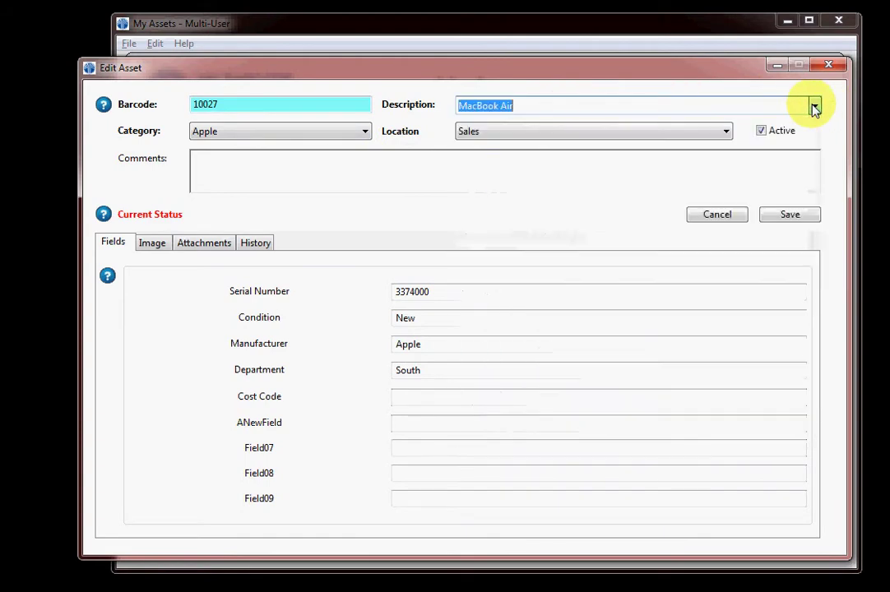
{"action": "left_click", "coordinate": [209, 136]}
{"action": "left_click", "coordinate": [211, 136]}
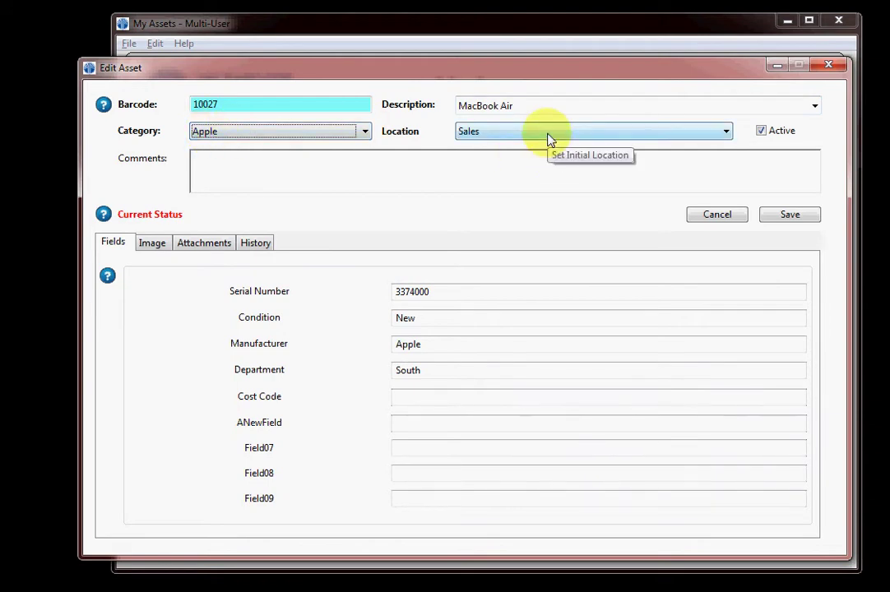
{"action": "left_click", "coordinate": [382, 183]}
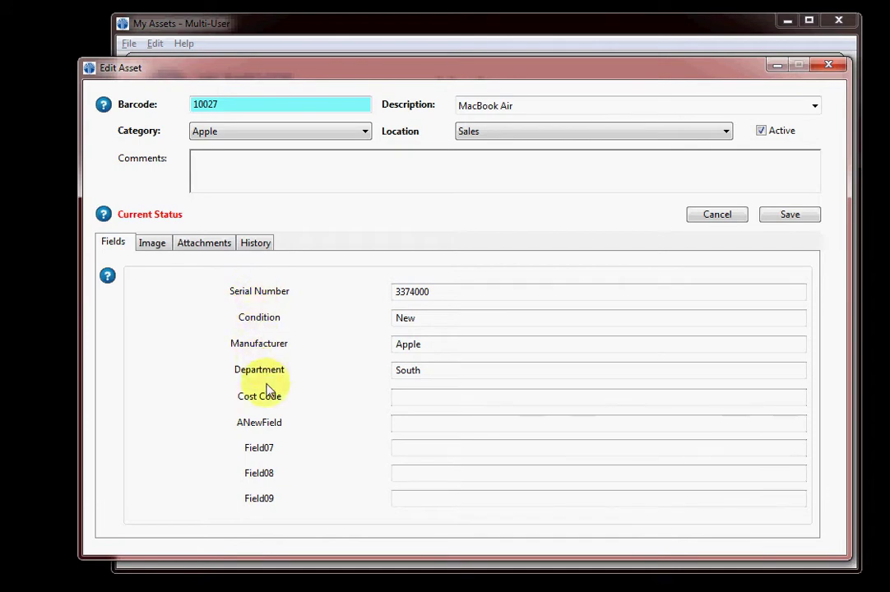
Step: Rename the custom field Field07 as "serial" and save the new name
{"action": "double_click", "coordinate": [262, 450]}
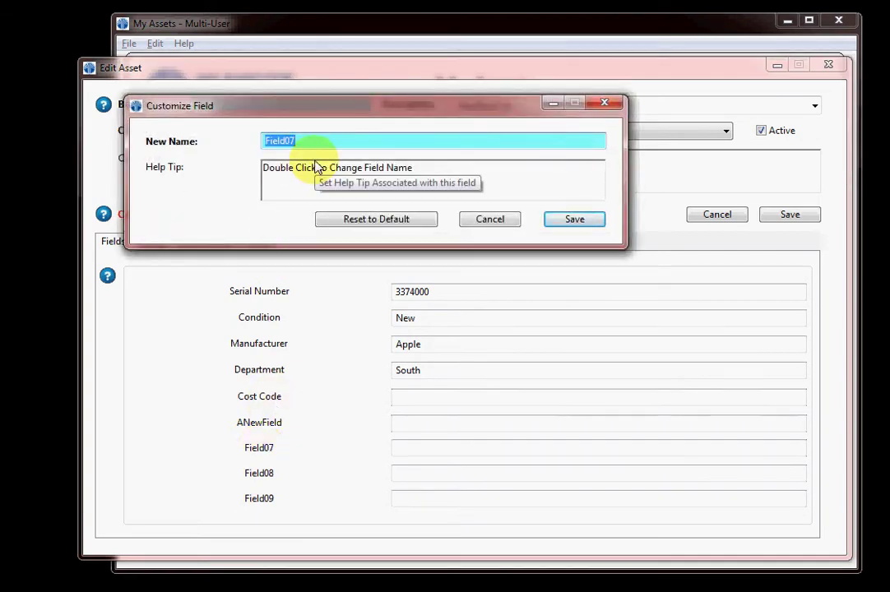
{"action": "type", "text": "s"}
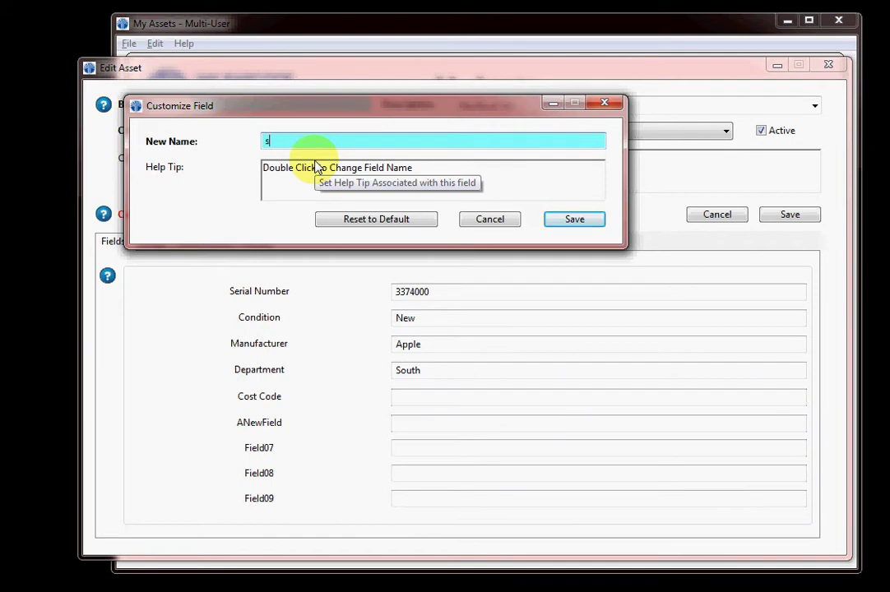
{"action": "type", "text": "erial"}
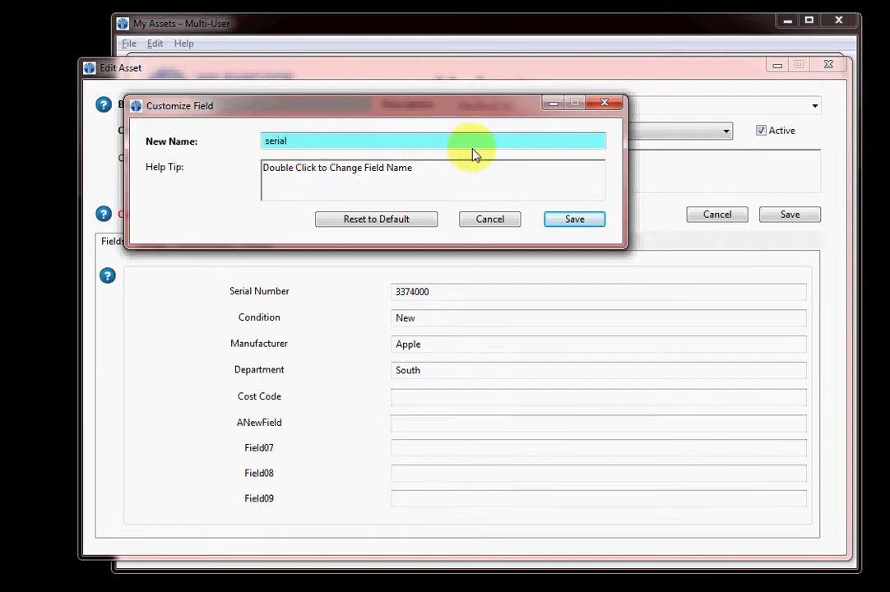
{"action": "left_click", "coordinate": [568, 219]}
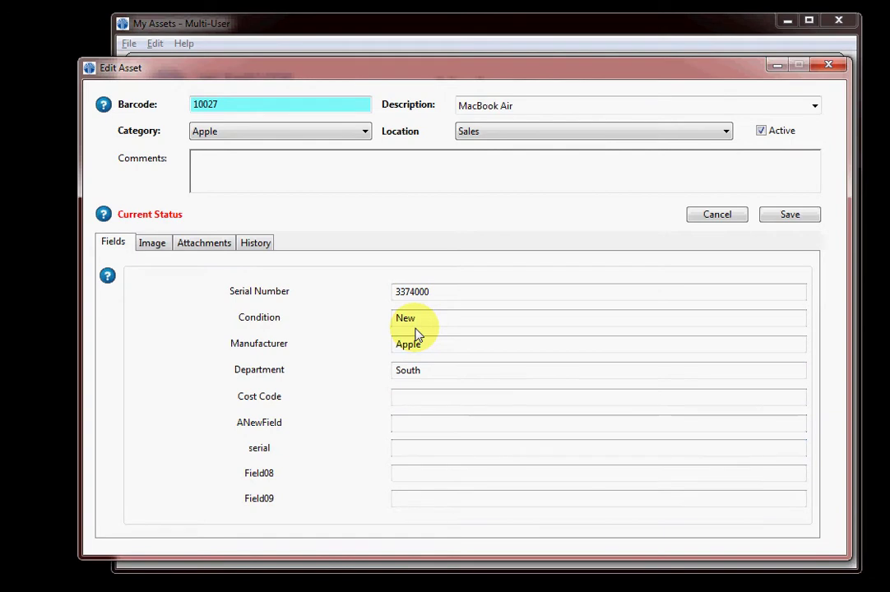
Step: Assign Macbook.jpg from the Data folder as the picture of the MacBook Air asset
{"action": "left_click", "coordinate": [153, 246]}
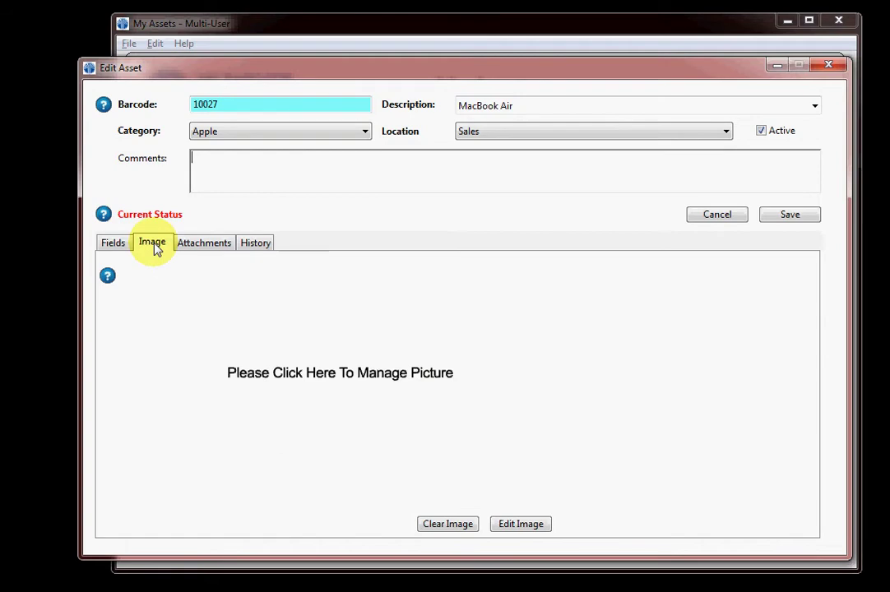
{"action": "left_click", "coordinate": [330, 375]}
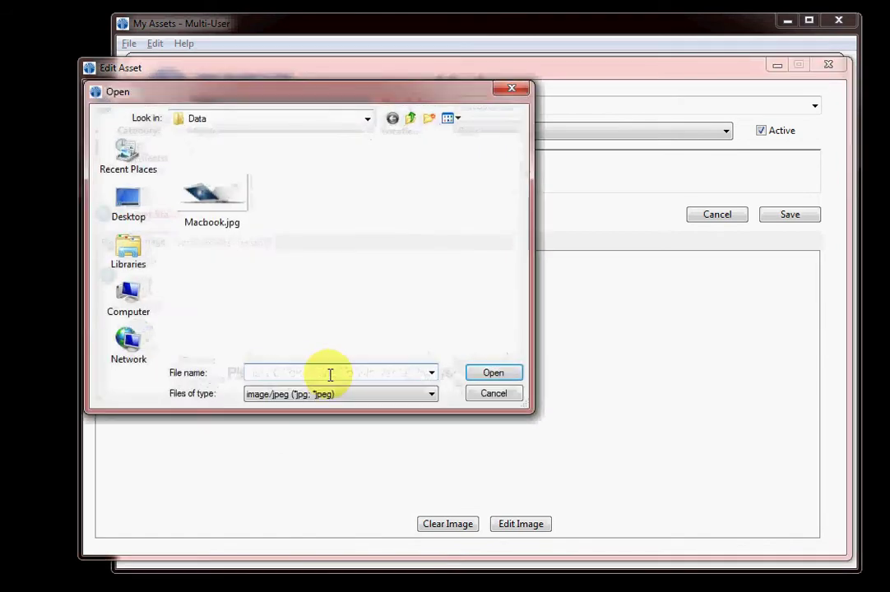
{"action": "double_click", "coordinate": [216, 190]}
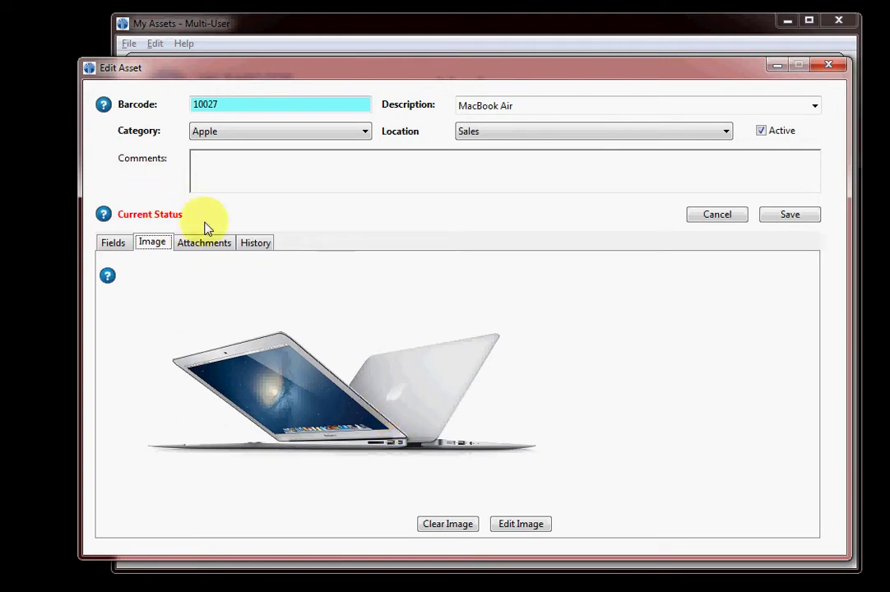
Step: Attach MacBook Manual.pdf and MacBook Maintenance Agreement.pdf from the Data folder to the MacBook Air asset
{"action": "left_click", "coordinate": [208, 248]}
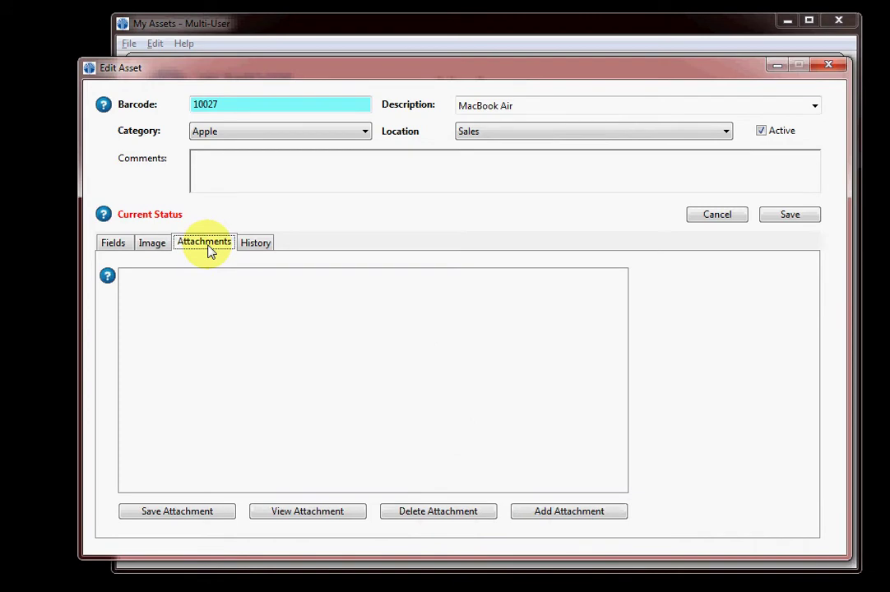
{"action": "left_click", "coordinate": [566, 511]}
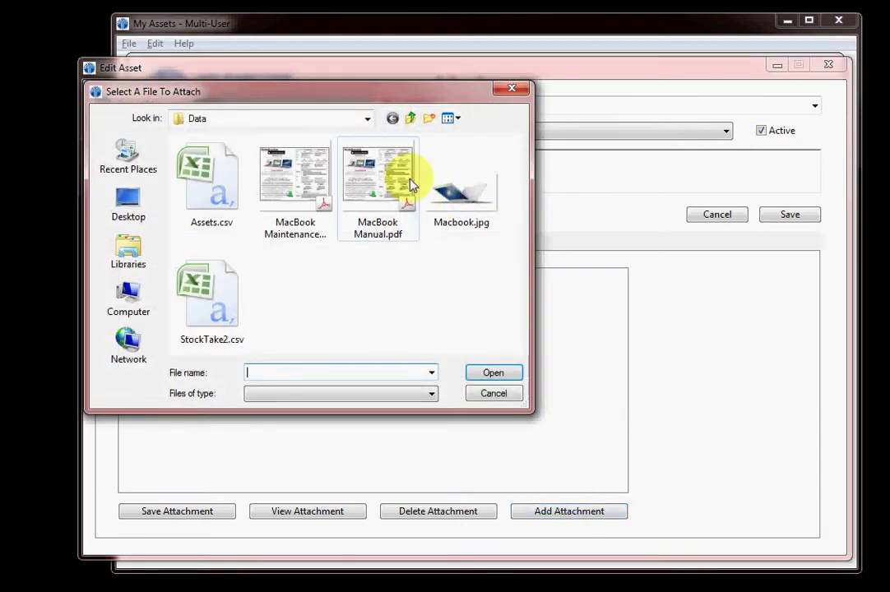
{"action": "left_click", "coordinate": [383, 184]}
{"action": "double_click", "coordinate": [383, 184]}
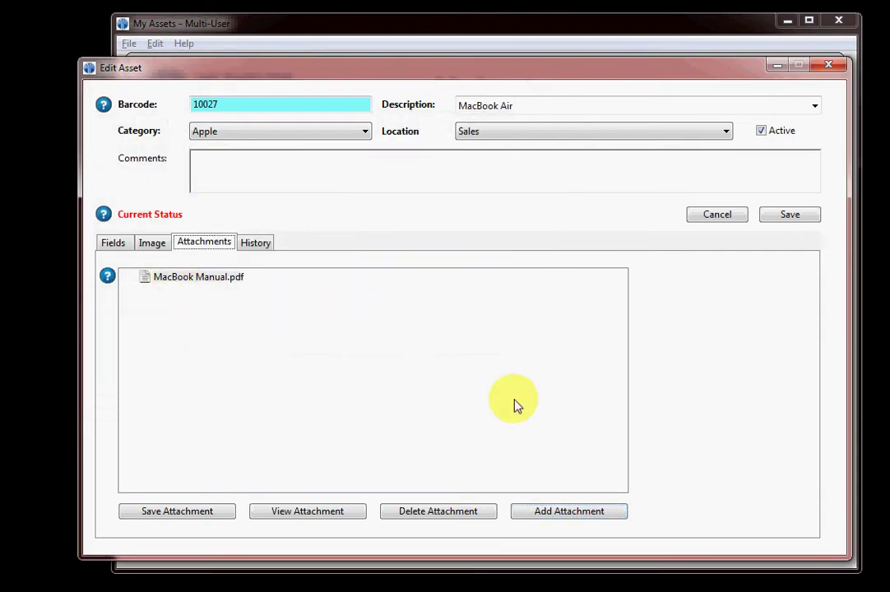
{"action": "left_click", "coordinate": [569, 513]}
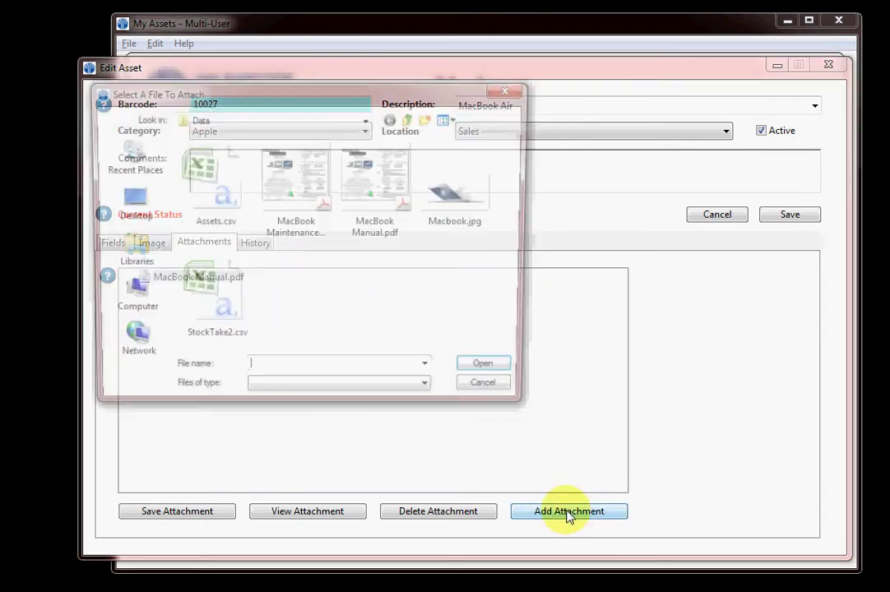
{"action": "left_click", "coordinate": [296, 189]}
{"action": "double_click", "coordinate": [296, 189]}
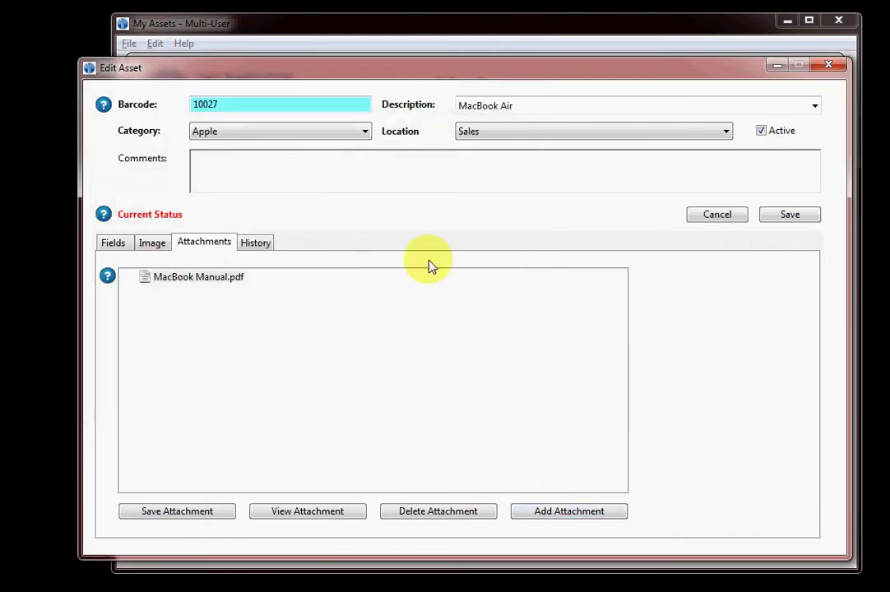
Step: Select the MacBook Maintenance Agreement.pdf attachment, view the asset's history and cancel the asset edit
{"action": "left_click", "coordinate": [214, 292]}
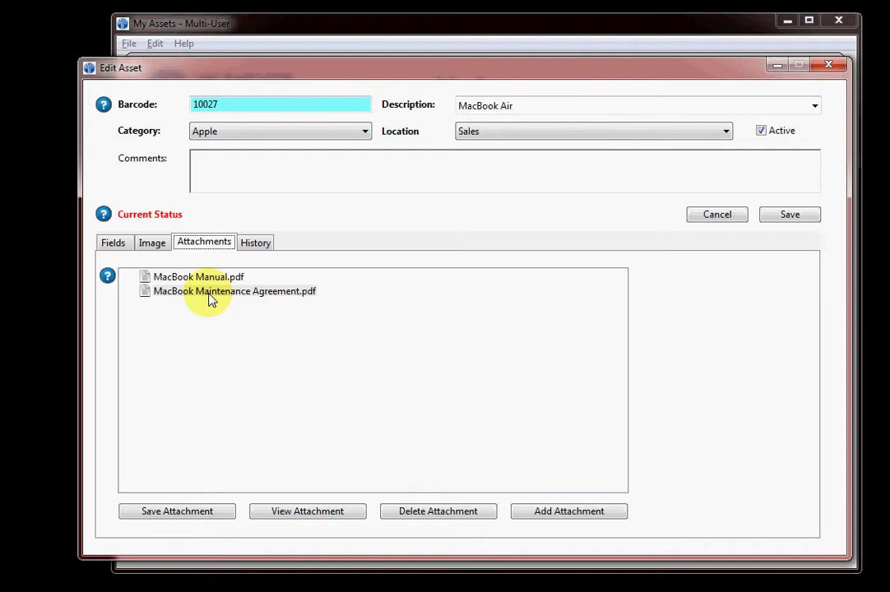
{"action": "left_click", "coordinate": [194, 509]}
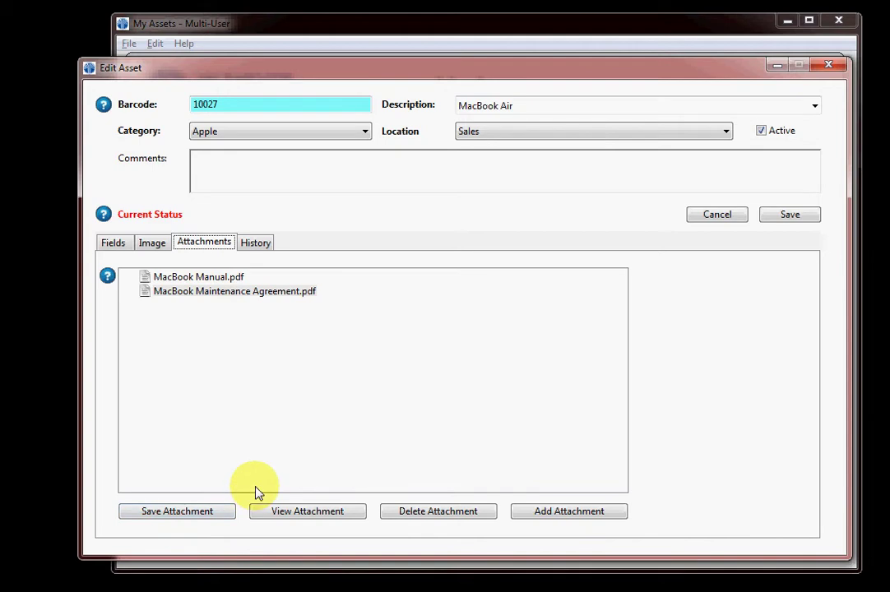
{"action": "left_click", "coordinate": [265, 249]}
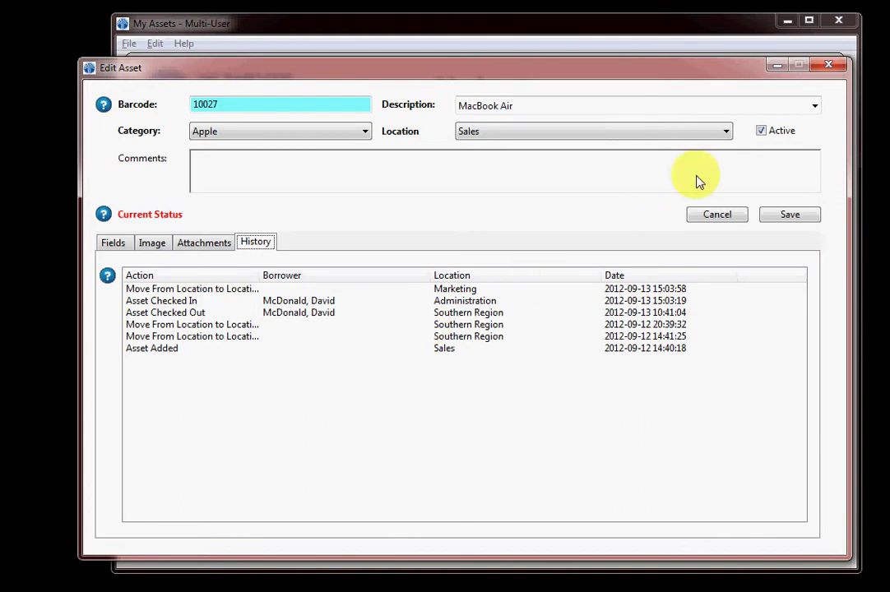
{"action": "left_click", "coordinate": [719, 214]}
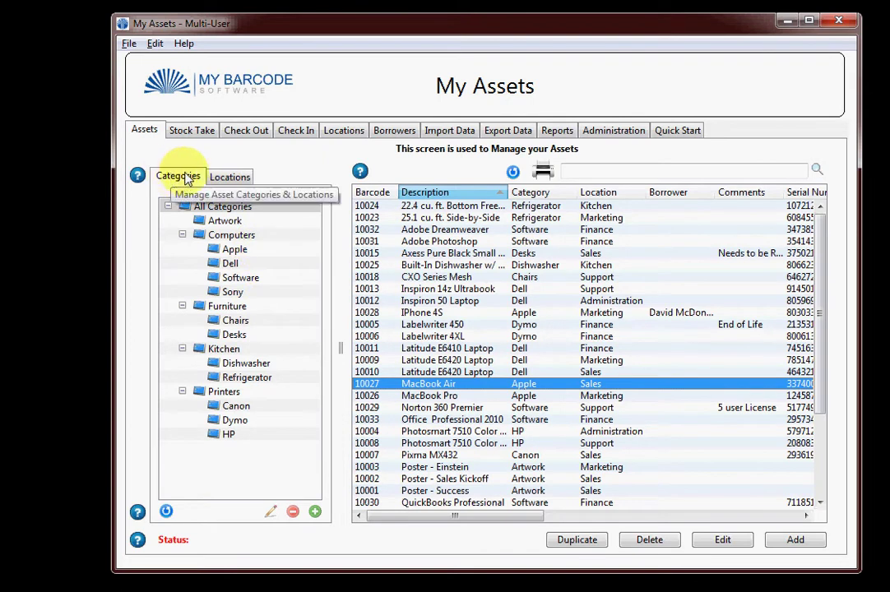
Step: List the assets in the Apple, Computers and Software categories in turn, and select QuickBooks Professional
{"action": "left_click", "coordinate": [229, 178]}
{"action": "left_click", "coordinate": [186, 181]}
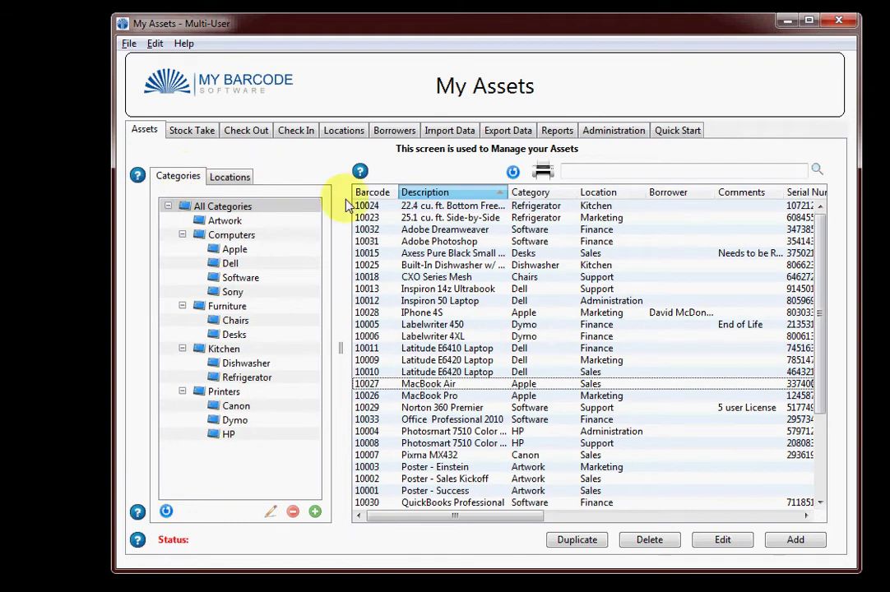
{"action": "left_click", "coordinate": [233, 253]}
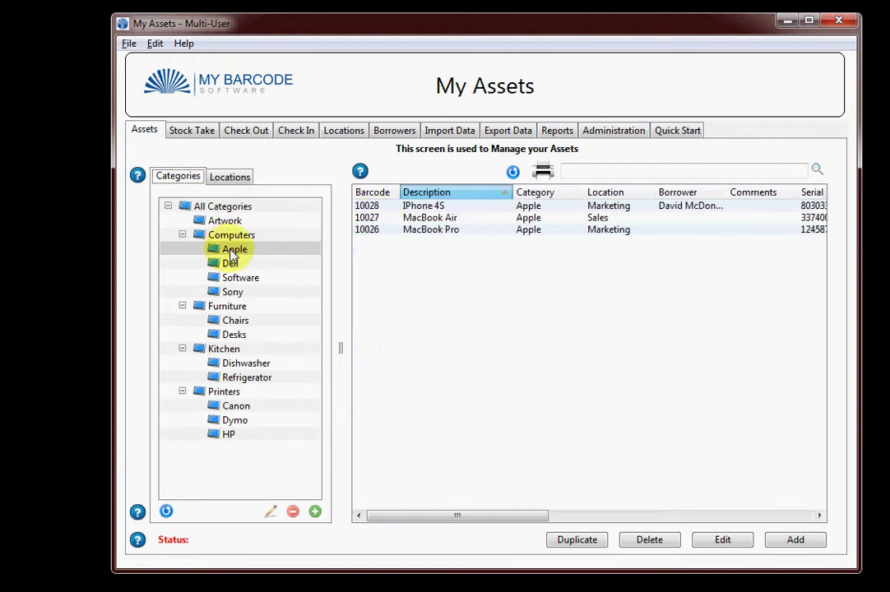
{"action": "left_click", "coordinate": [229, 237]}
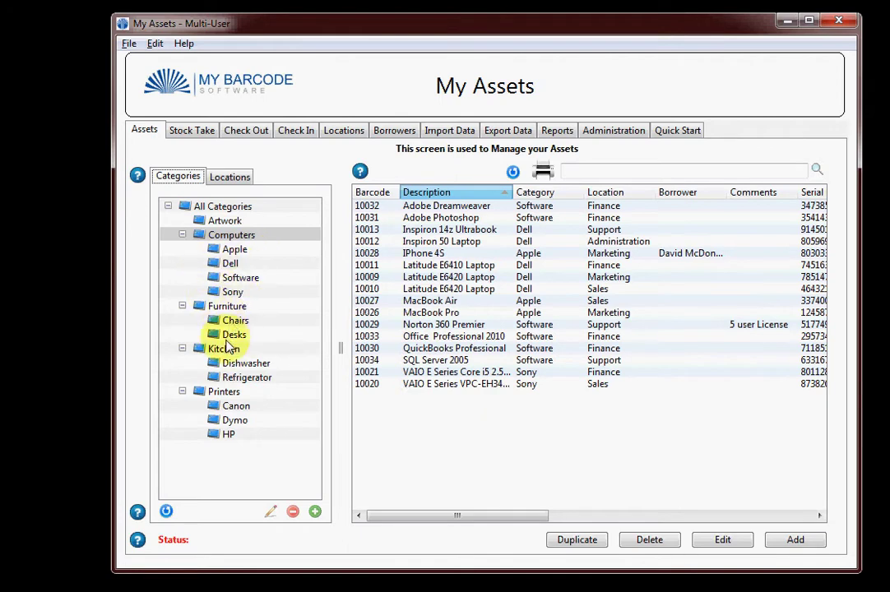
{"action": "left_click", "coordinate": [231, 280]}
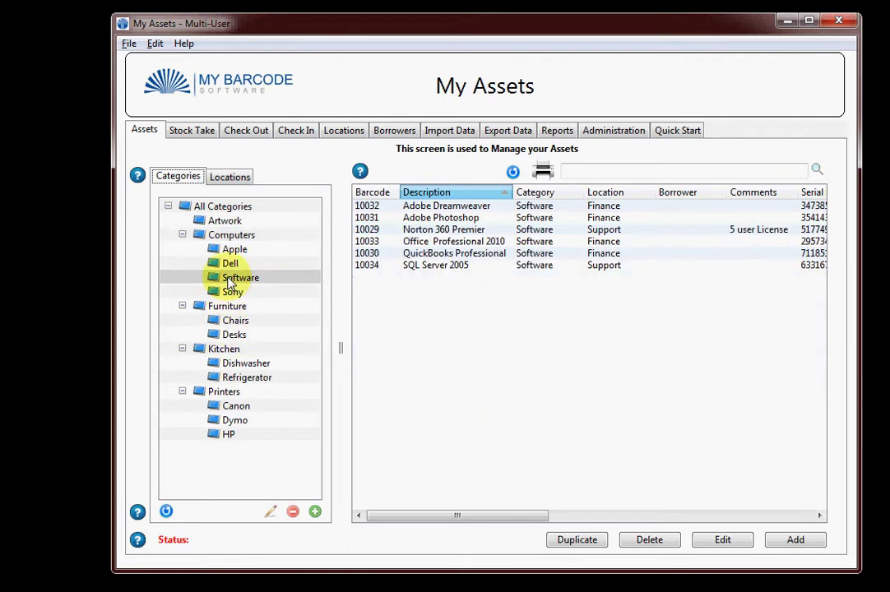
{"action": "left_click", "coordinate": [470, 256]}
{"action": "mouse_move", "coordinate": [470, 258]}
{"action": "left_mouse_down"}
{"action": "mouse_move", "coordinate": [334, 258]}
{"action": "mouse_move", "coordinate": [264, 296]}
{"action": "mouse_move", "coordinate": [244, 280]}
{"action": "mouse_move", "coordinate": [237, 251]}
{"action": "mouse_move", "coordinate": [458, 256]}
{"action": "left_mouse_up"}
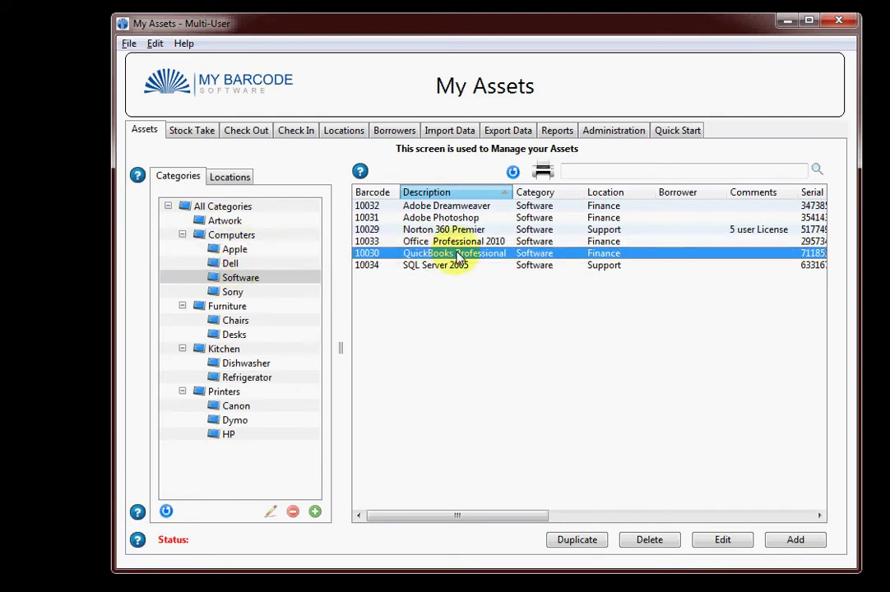
Step: List the assets by location for Northern Region, Southern Region, Support and Sales in turn
{"action": "left_click", "coordinate": [230, 177]}
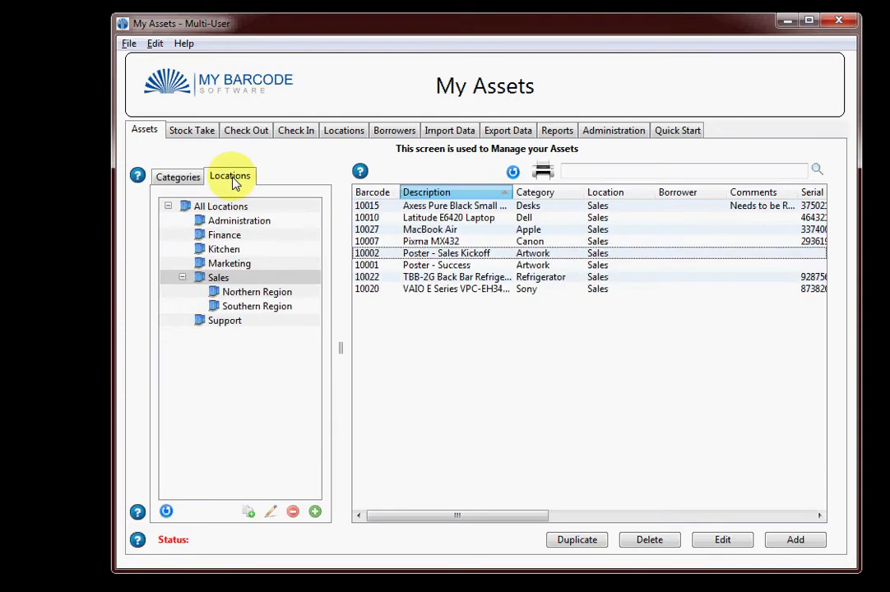
{"action": "left_click", "coordinate": [245, 292]}
{"action": "left_click", "coordinate": [238, 307]}
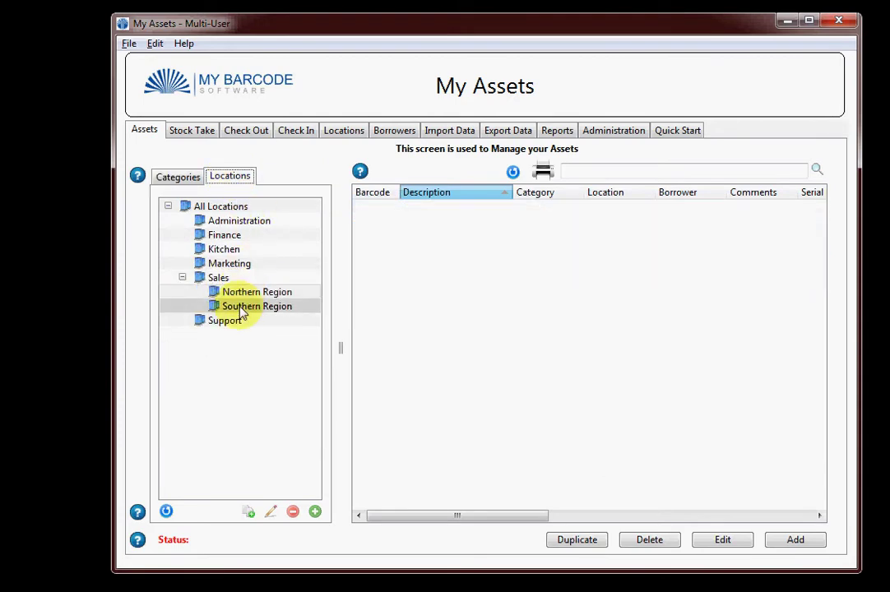
{"action": "left_click", "coordinate": [230, 321]}
{"action": "left_click", "coordinate": [219, 278]}
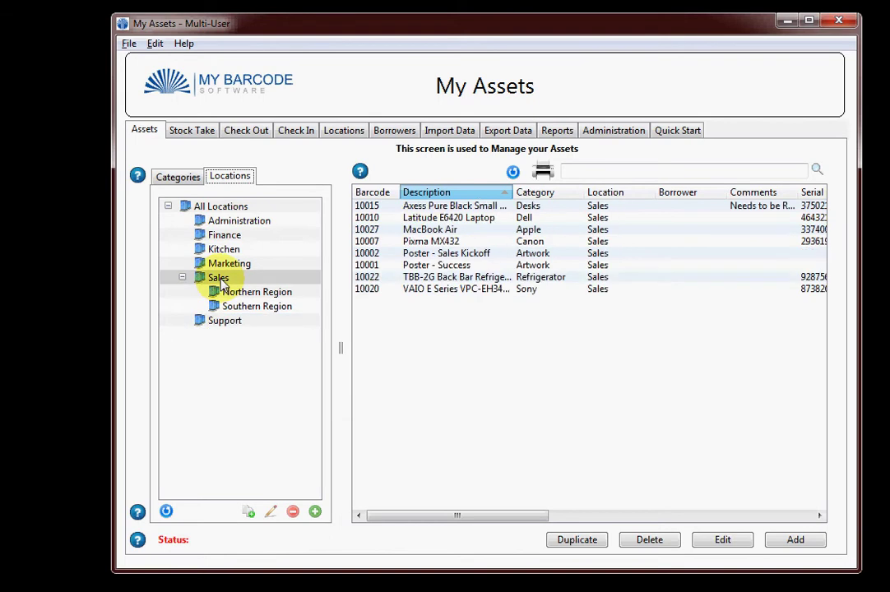
Step: Move the Axess Pure Black Small Desk to the Southern Region location and the Latitude E6420 Laptop to the Northern Region
{"action": "left_click", "coordinate": [438, 210]}
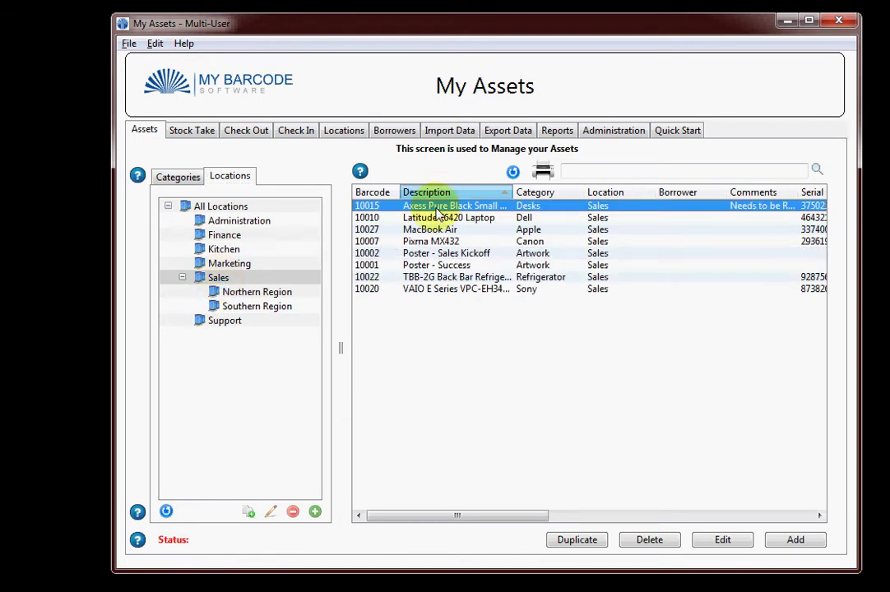
{"action": "left_click_drag", "start_coordinate": [438, 210], "coordinate": [270, 314]}
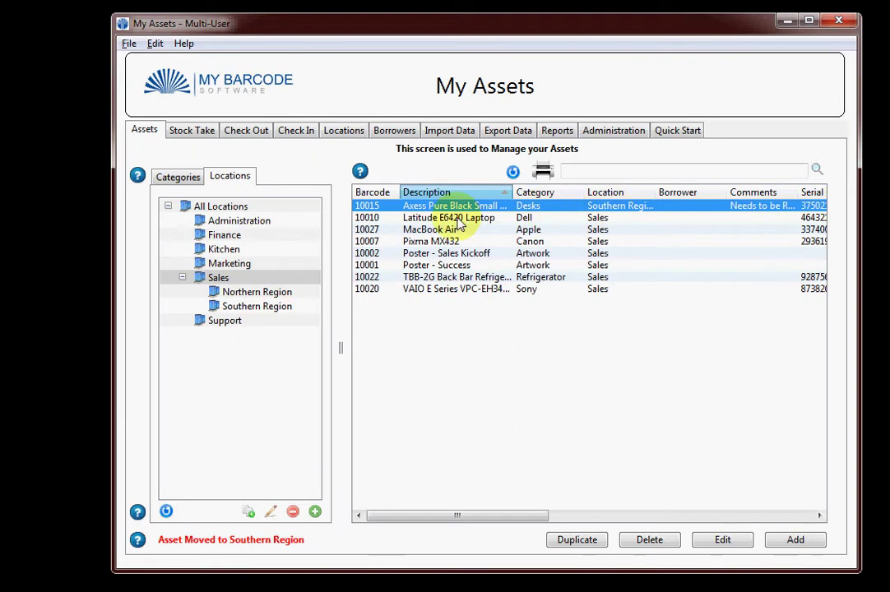
{"action": "left_click_drag", "start_coordinate": [425, 217], "coordinate": [293, 296]}
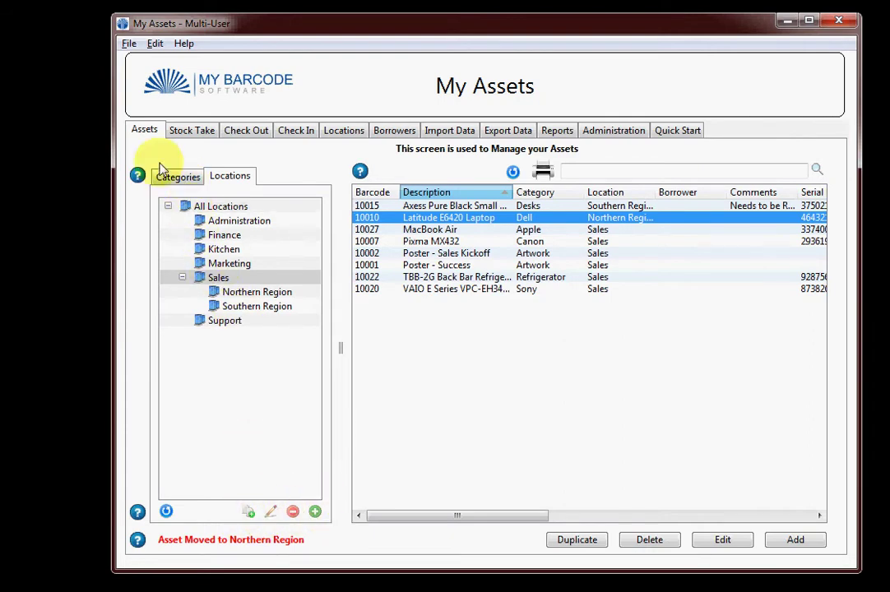
Step: Return to the category list, select Furniture and show the commands available for managing that category
{"action": "left_click", "coordinate": [181, 180]}
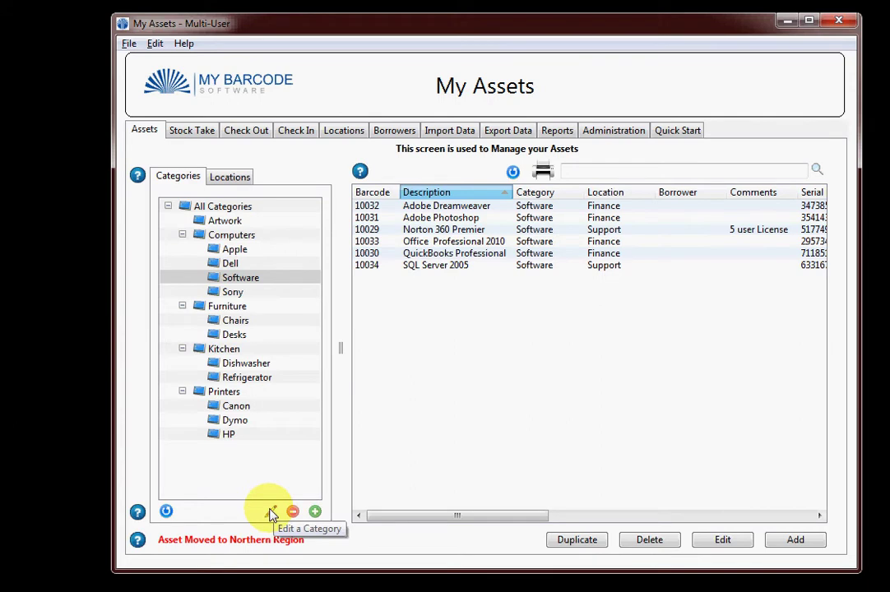
{"action": "right_click", "coordinate": [245, 313]}
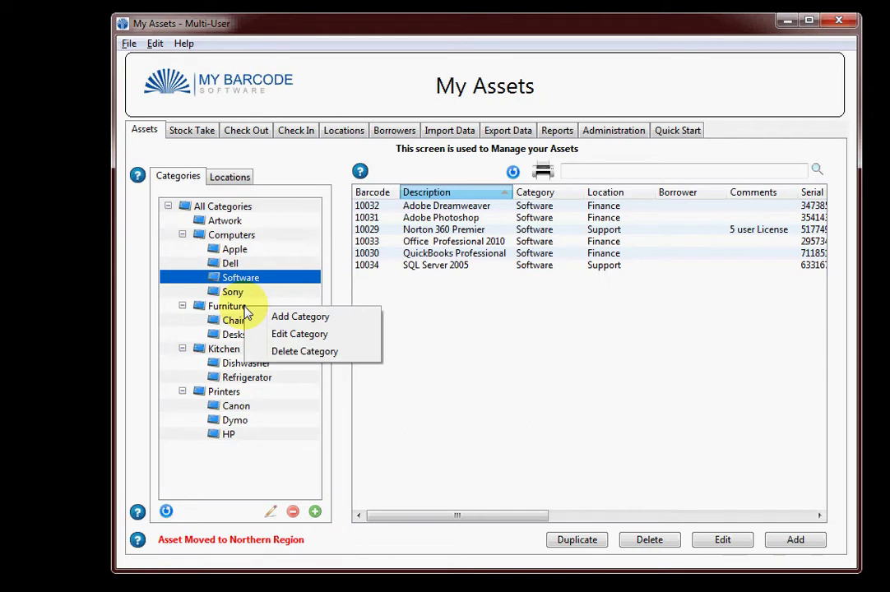
{"action": "left_click", "coordinate": [241, 311]}
{"action": "right_click", "coordinate": [238, 310]}
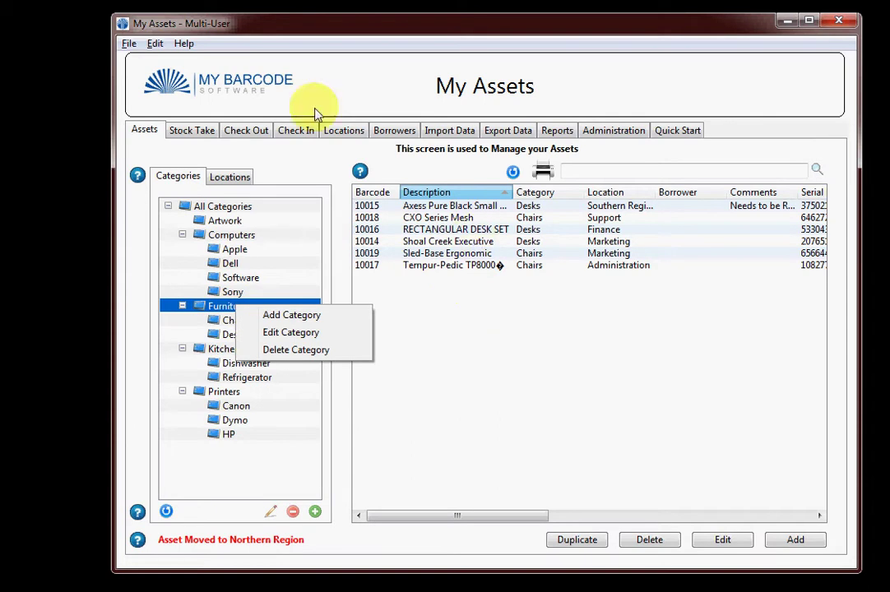
Step: Begin a new stock take, deleting all of the data from the last one
{"action": "left_click", "coordinate": [198, 132]}
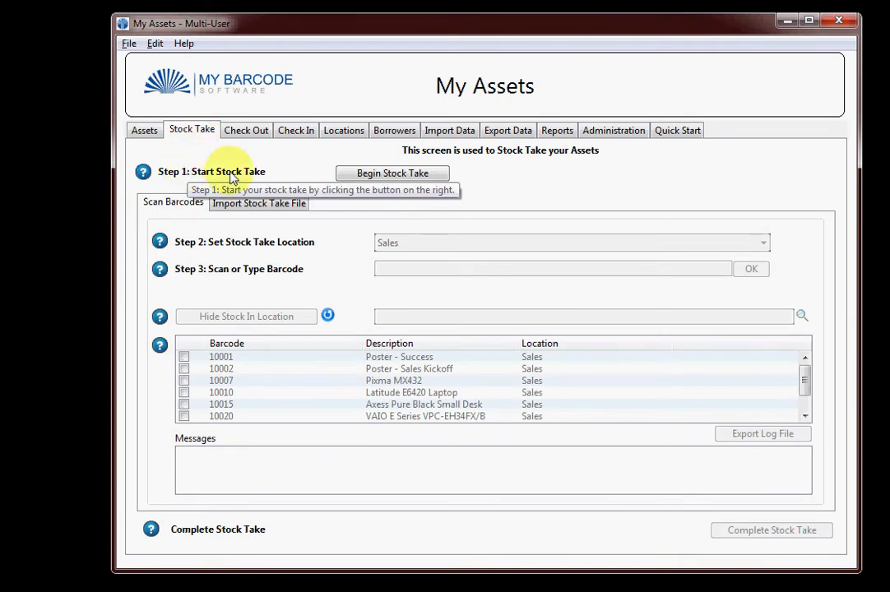
{"action": "left_click", "coordinate": [414, 178]}
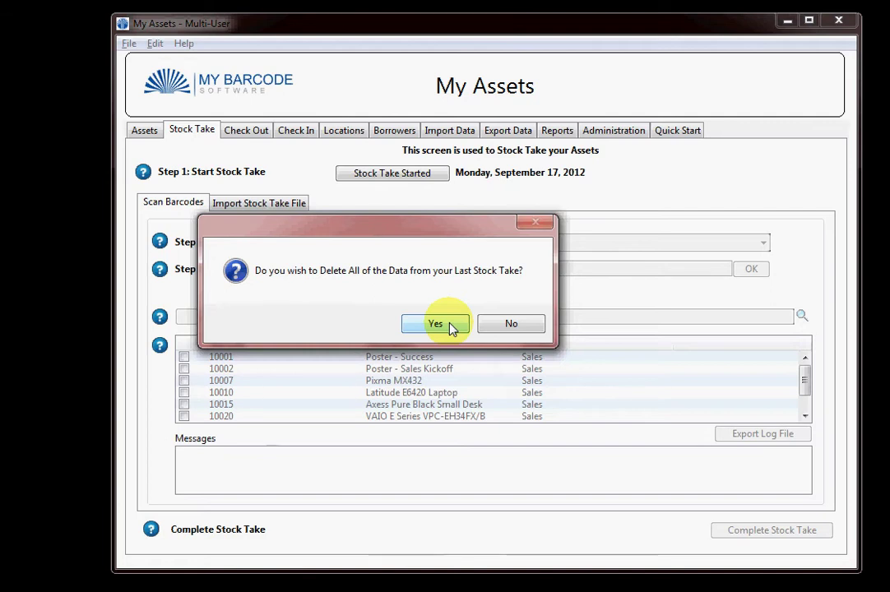
{"action": "left_click", "coordinate": [451, 325]}
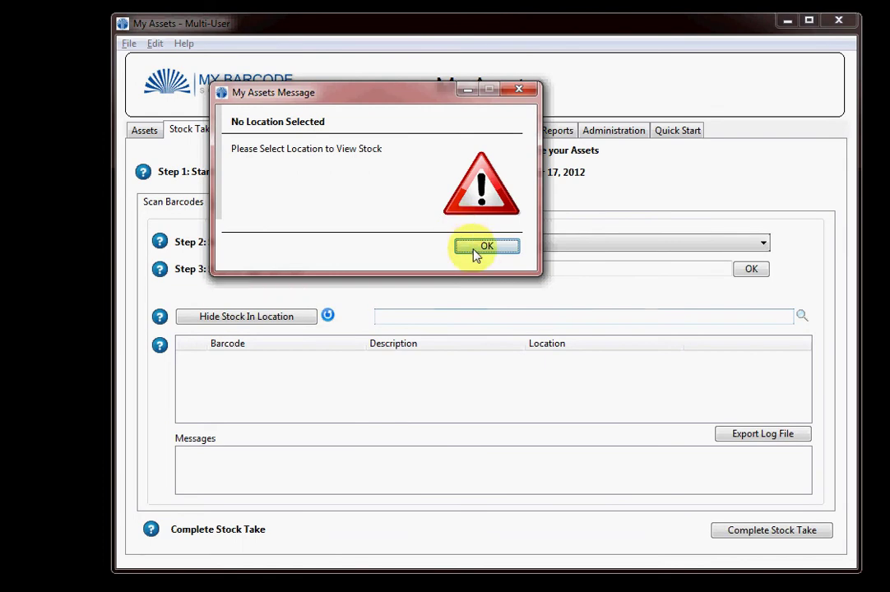
{"action": "left_click", "coordinate": [475, 248]}
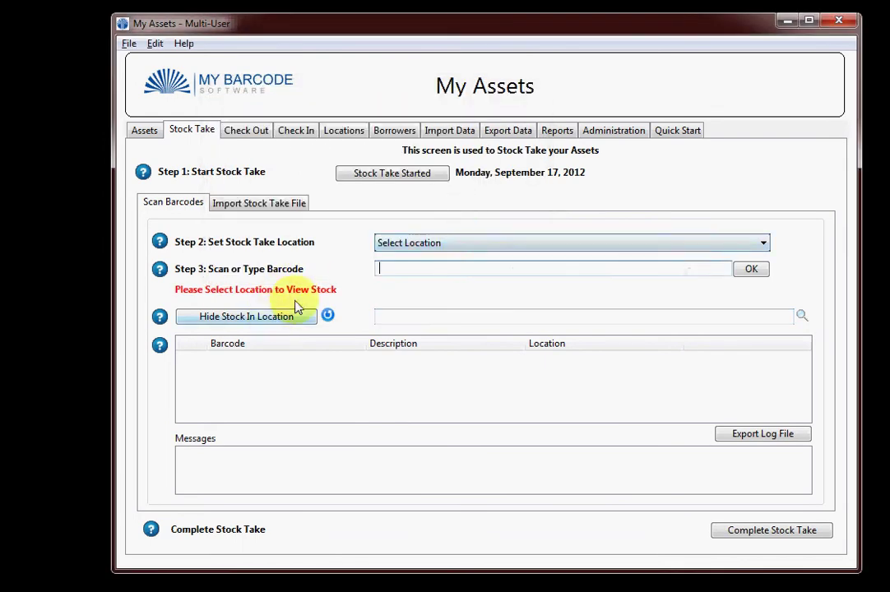
Step: Toggle the location's stock list off and on, and set the stock take location to All Locations
{"action": "left_click", "coordinate": [264, 319]}
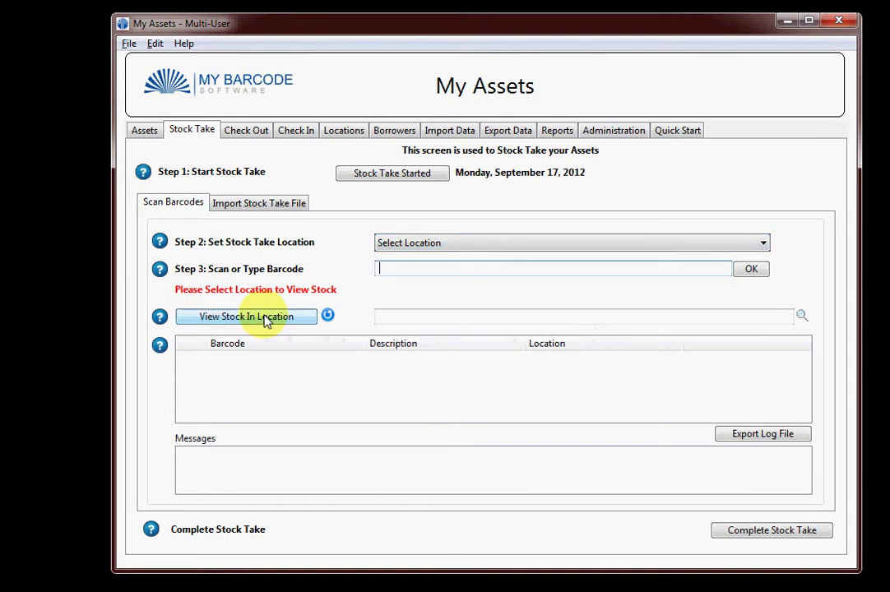
{"action": "left_click", "coordinate": [263, 319]}
{"action": "left_click", "coordinate": [487, 246]}
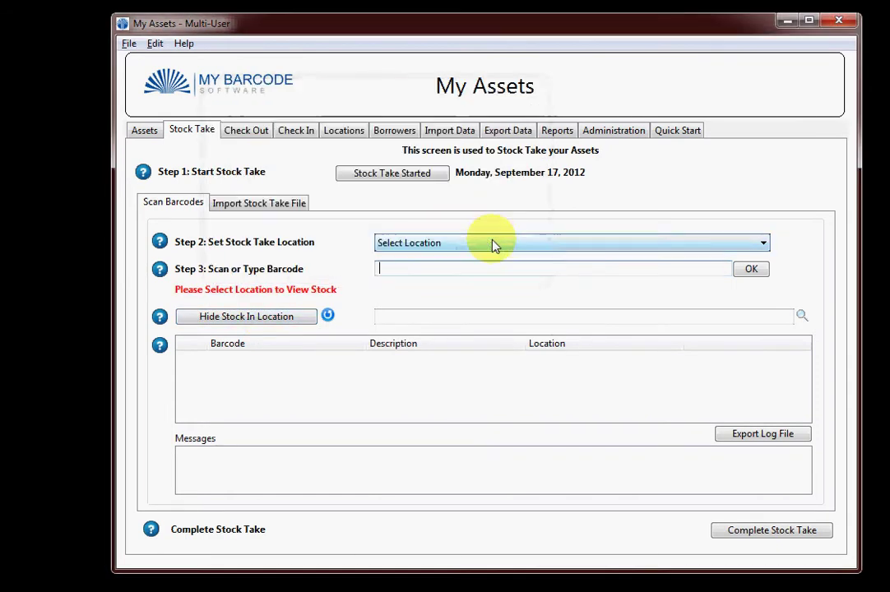
{"action": "left_click", "coordinate": [492, 243]}
{"action": "left_click", "coordinate": [479, 277]}
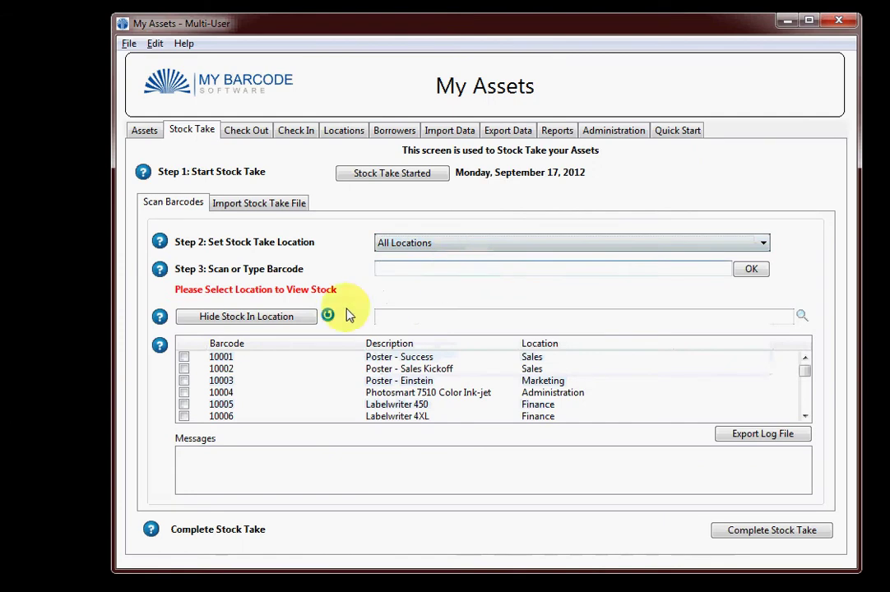
Step: Record barcode 10001 in the stock take and mark asset 10002, Poster - Sales Kickoff, as found
{"action": "mouse_move", "coordinate": [804, 369]}
{"action": "left_mouse_down"}
{"action": "mouse_move", "coordinate": [804, 414]}
{"action": "mouse_move", "coordinate": [799, 358]}
{"action": "left_mouse_up"}
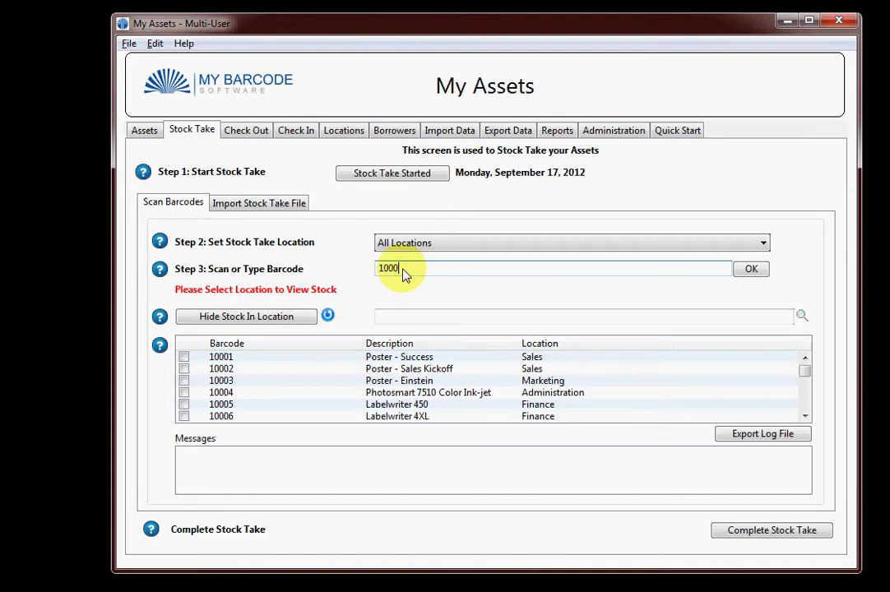
{"action": "key", "text": "Return"}
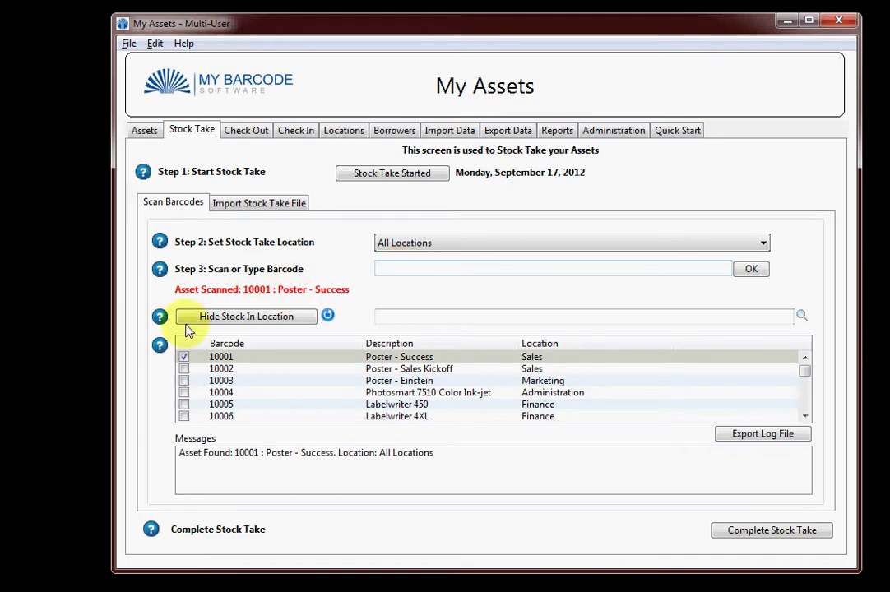
{"action": "left_click", "coordinate": [183, 369]}
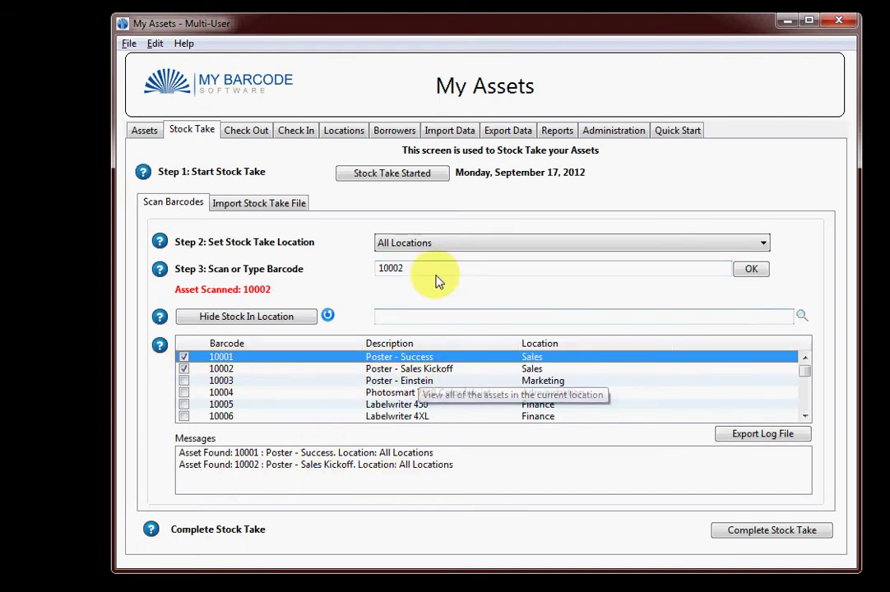
Step: Set the stock take location to Sales, then search the stock for "pos" and clear the search
{"action": "left_click", "coordinate": [426, 243]}
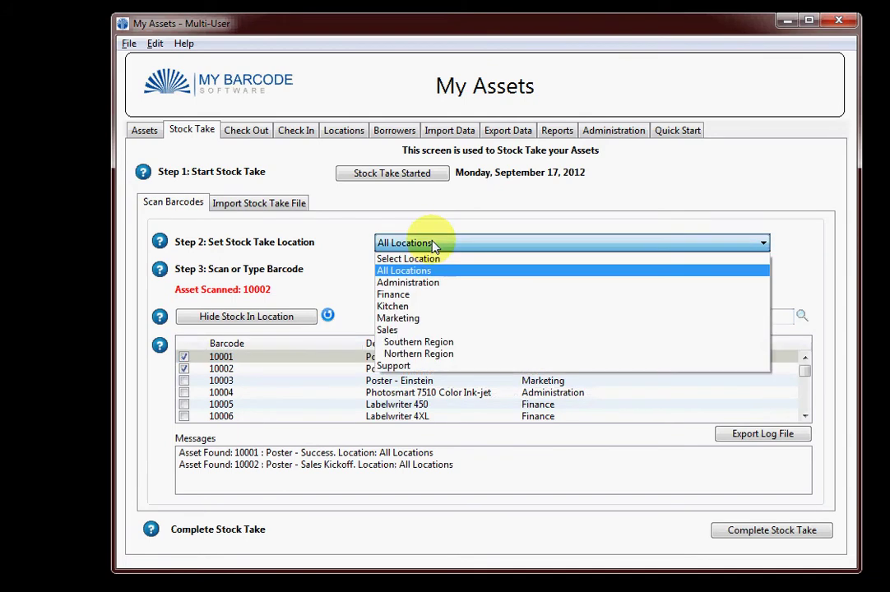
{"action": "left_click", "coordinate": [433, 331]}
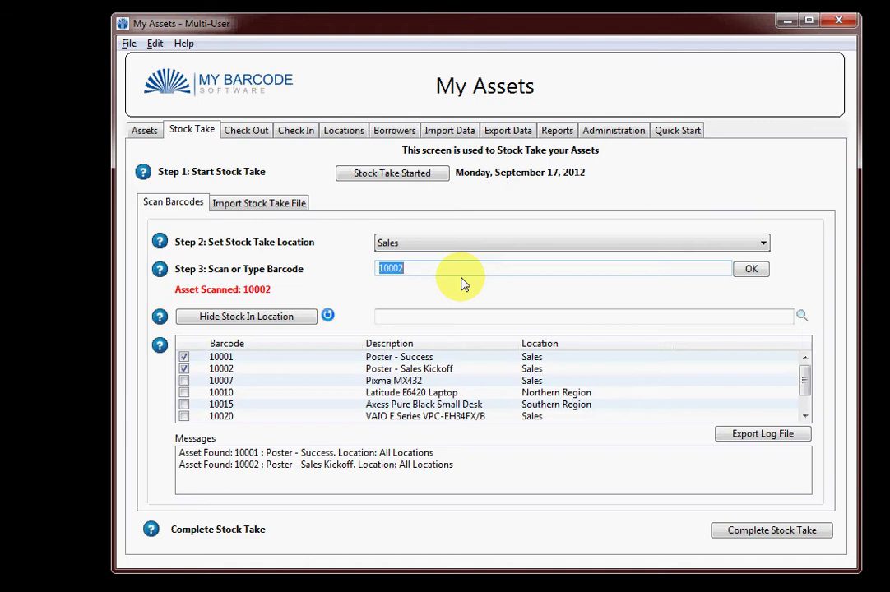
{"action": "left_click", "coordinate": [469, 321]}
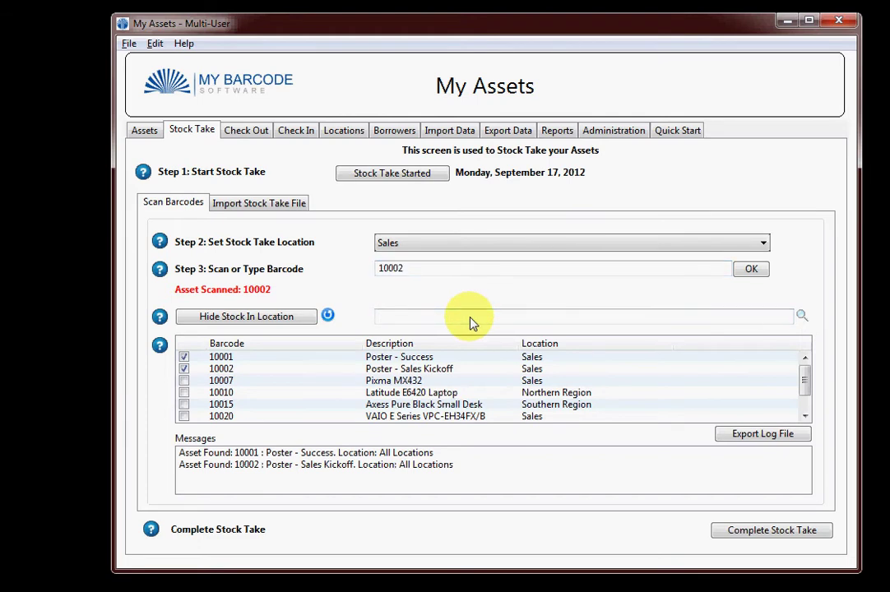
{"action": "type", "text": "pos"}
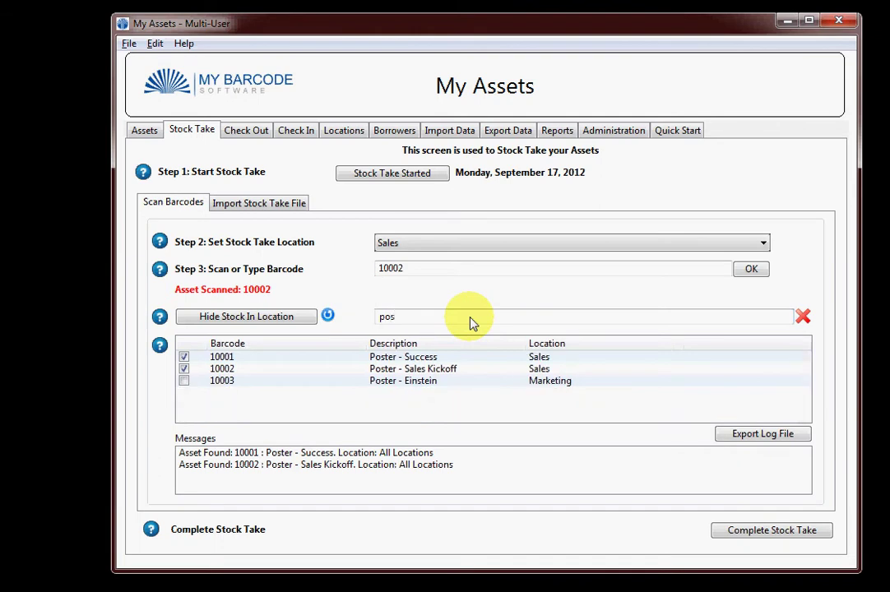
{"action": "left_click", "coordinate": [802, 316]}
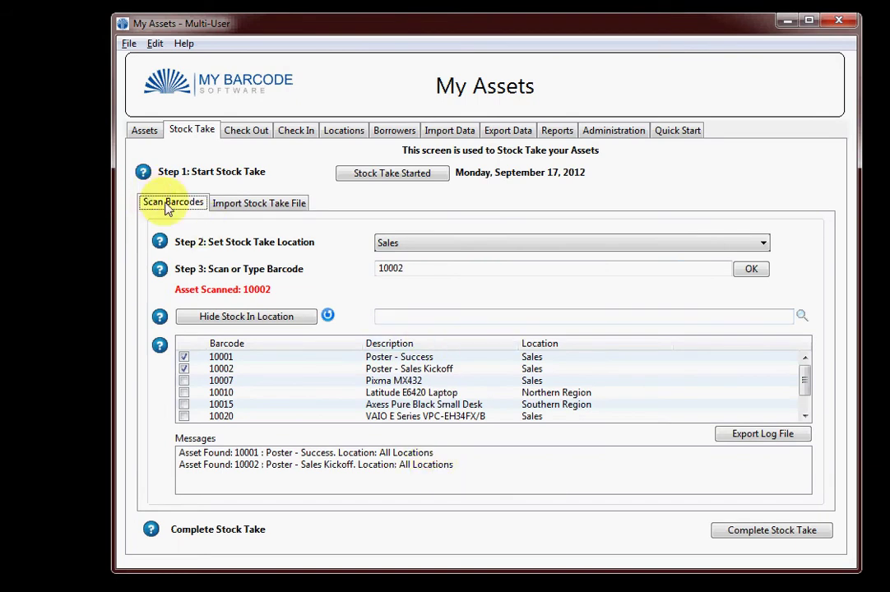
{"action": "double_click", "coordinate": [424, 271]}
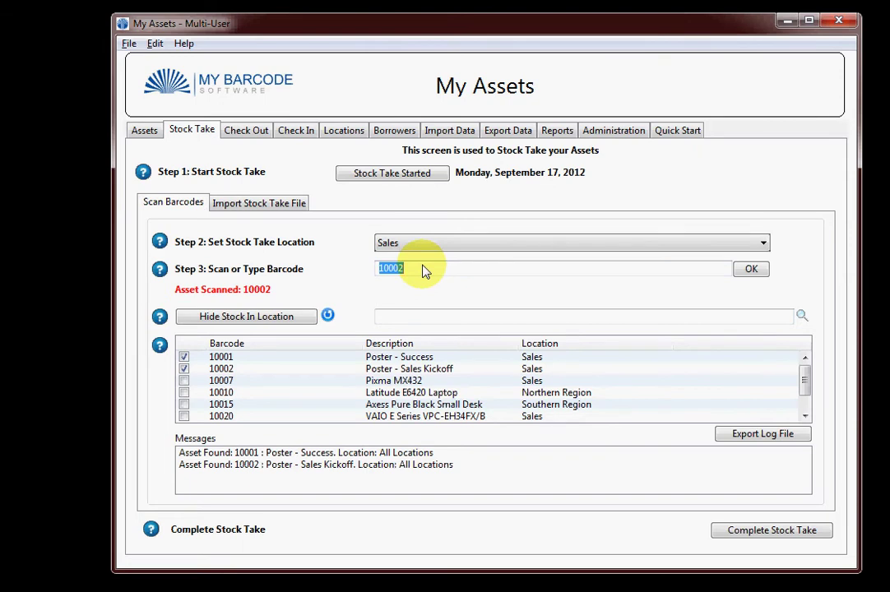
Step: Load StockTake2.csv from the Data folder as the stock take file to import, and dismiss the notice
{"action": "left_click", "coordinate": [263, 205]}
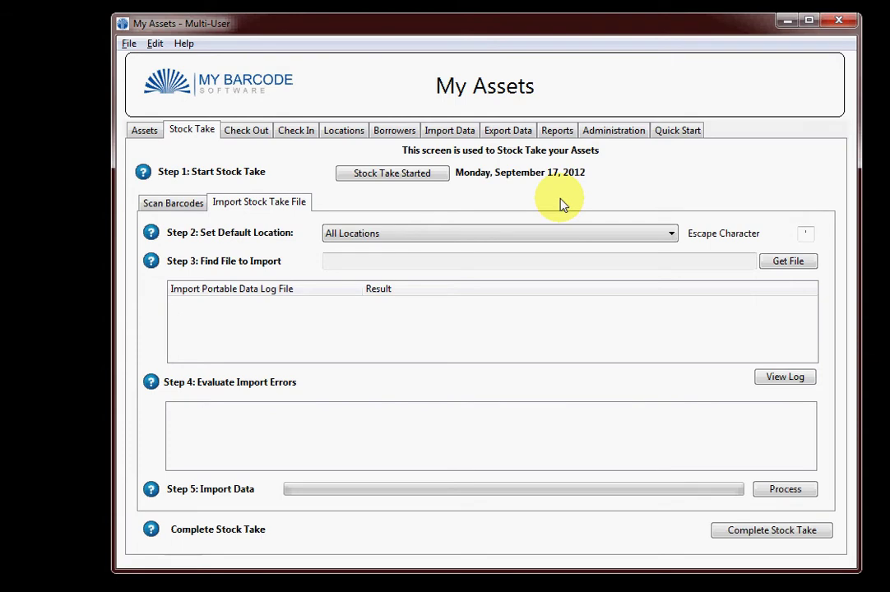
{"action": "left_click", "coordinate": [806, 262]}
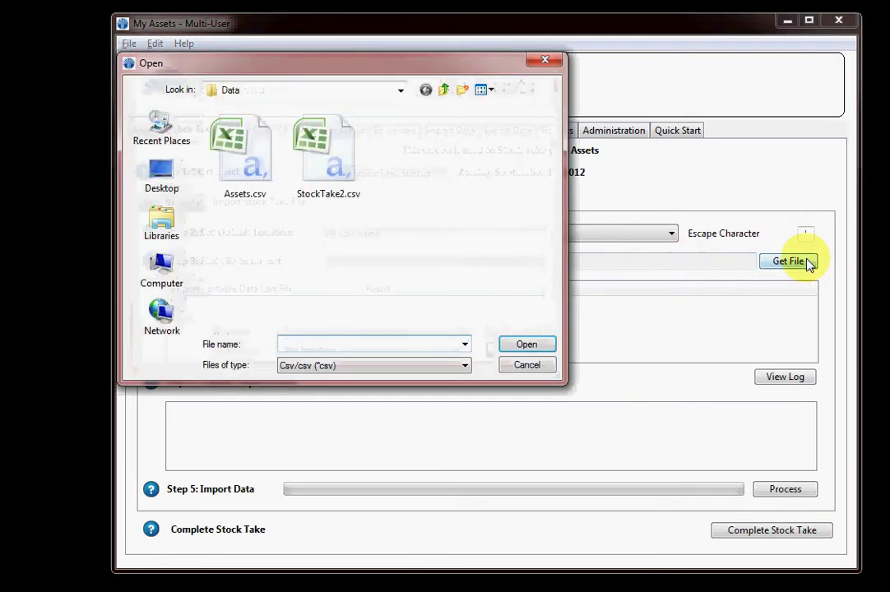
{"action": "left_click", "coordinate": [310, 141]}
{"action": "double_click", "coordinate": [310, 141]}
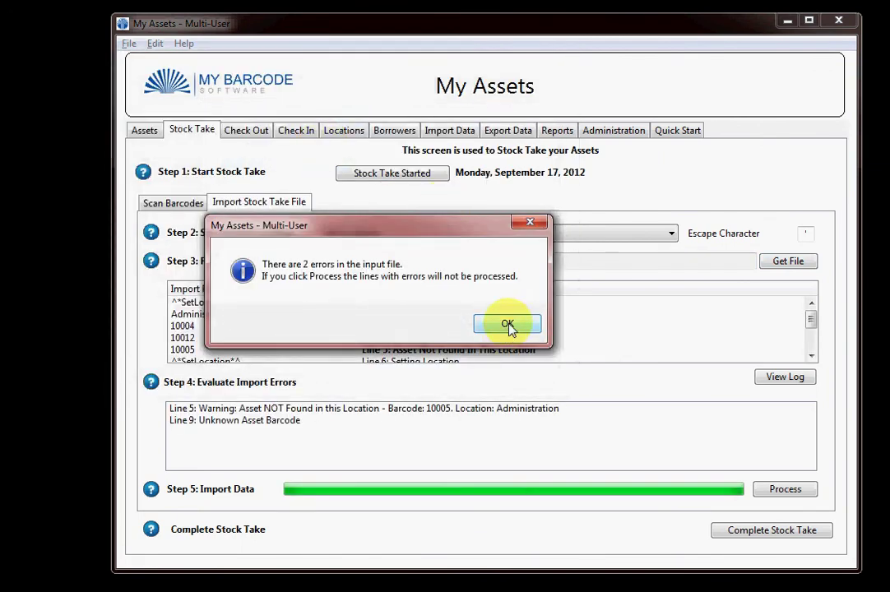
{"action": "left_click", "coordinate": [507, 325]}
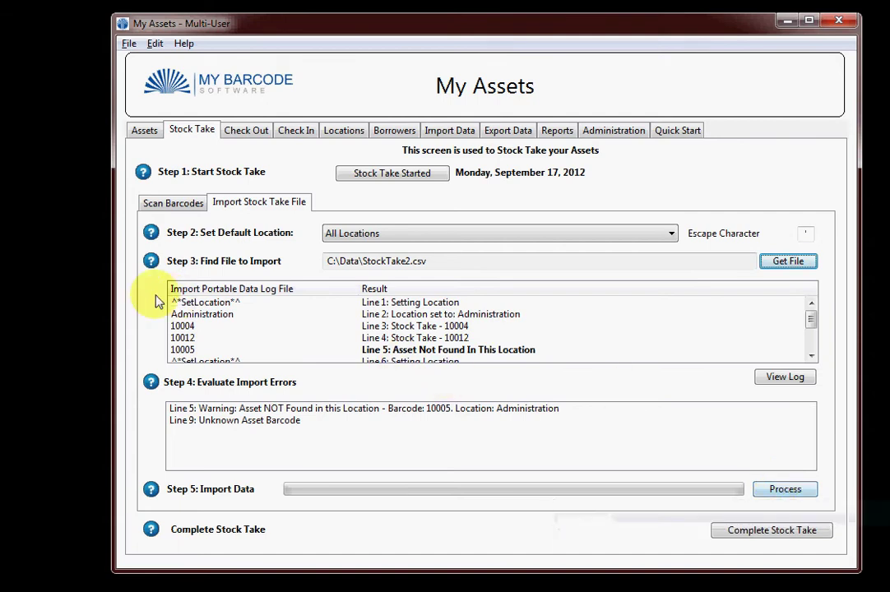
Step: Examine the loaded stock take lines one by one, from the first SetLocation entry down to the Kitchen entries
{"action": "left_click", "coordinate": [201, 304]}
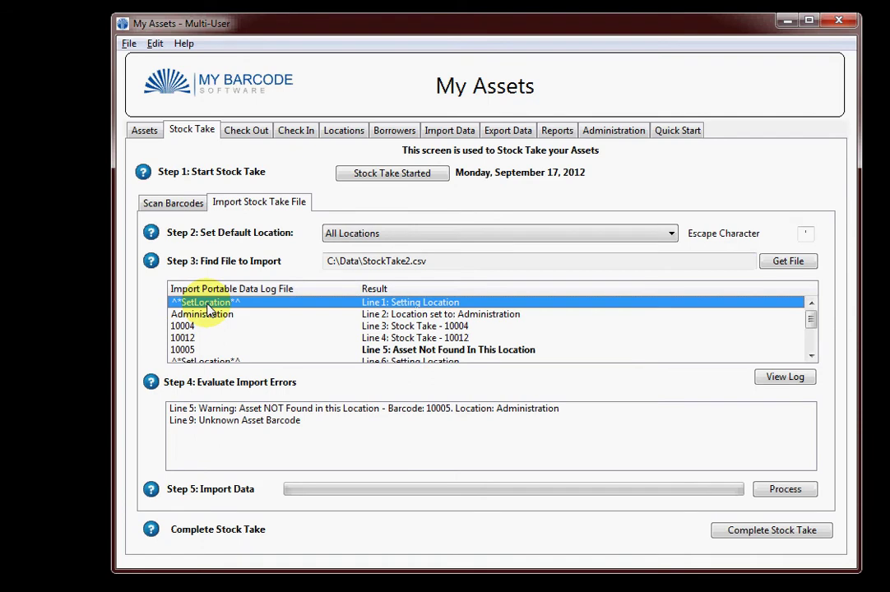
{"action": "left_click", "coordinate": [217, 316]}
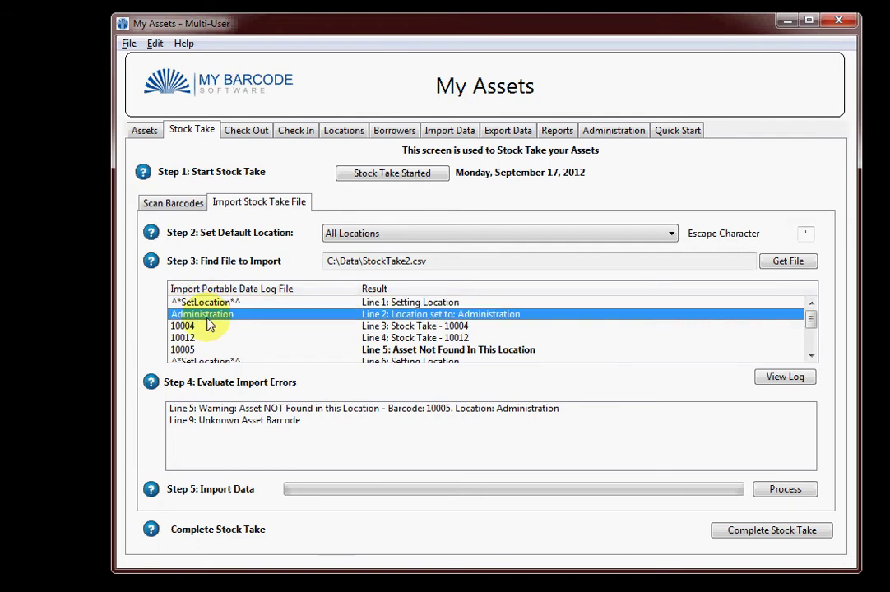
{"action": "left_click", "coordinate": [186, 328]}
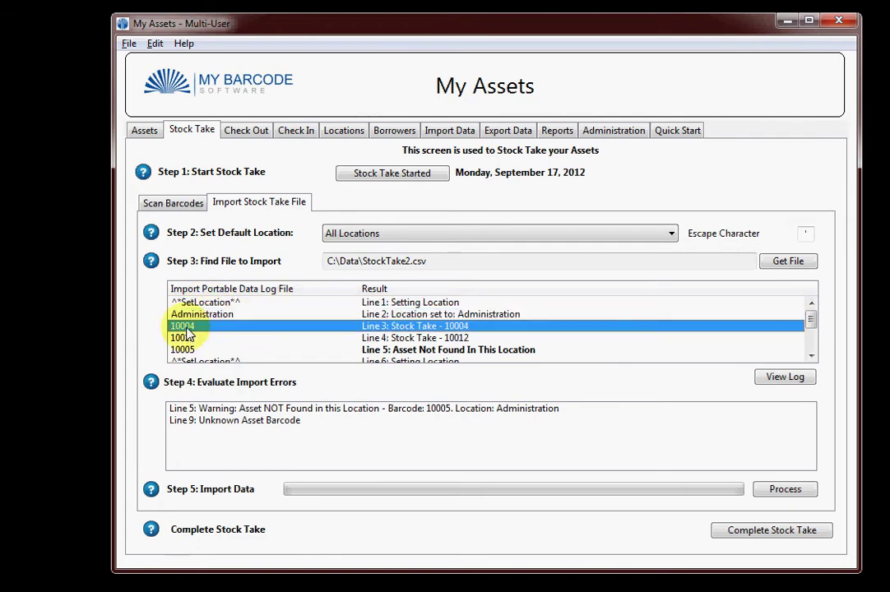
{"action": "left_click", "coordinate": [182, 339]}
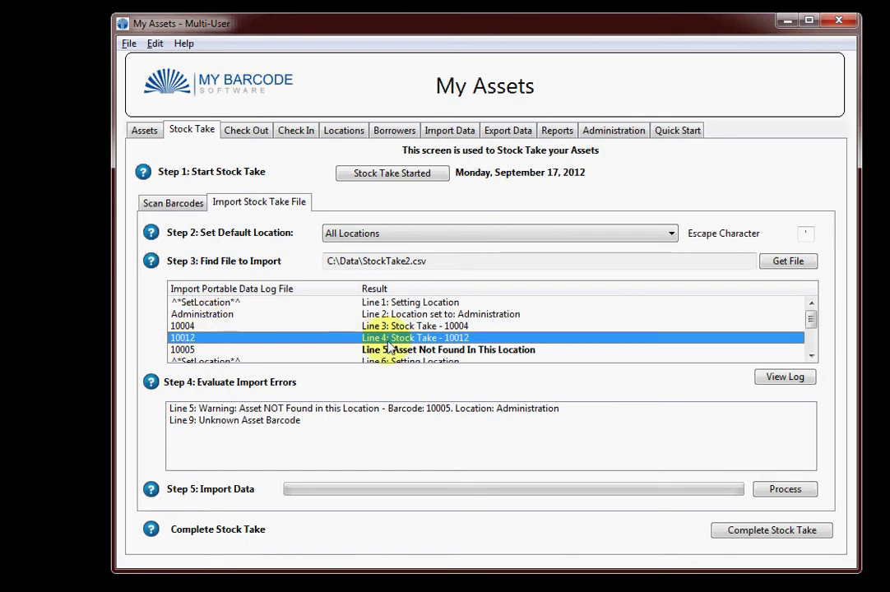
{"action": "left_click", "coordinate": [811, 358]}
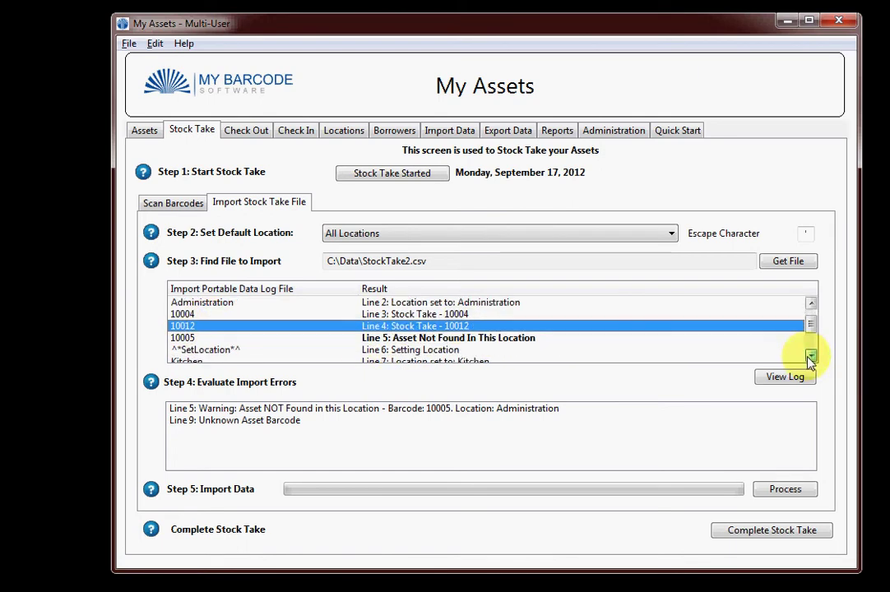
{"action": "left_click", "coordinate": [810, 358]}
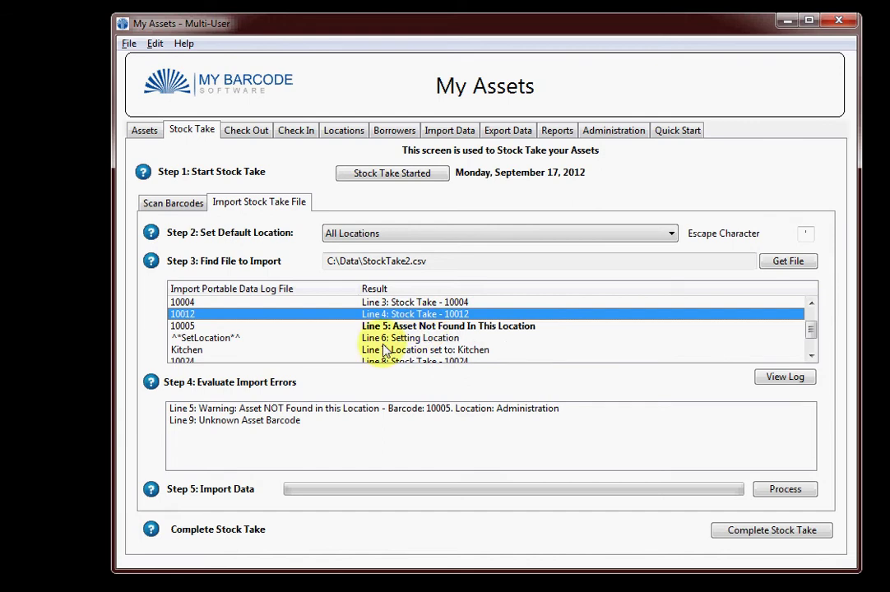
Step: Examine the remaining stock take lines, including the Kitchen location, the UnknownBarcode error and the line for asset 10005
{"action": "left_click", "coordinate": [199, 351]}
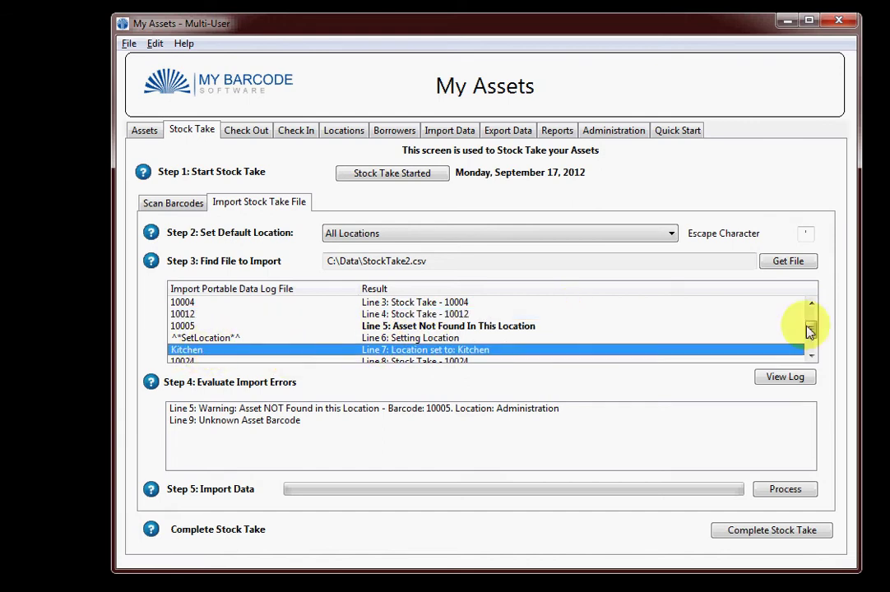
{"action": "left_click", "coordinate": [810, 356]}
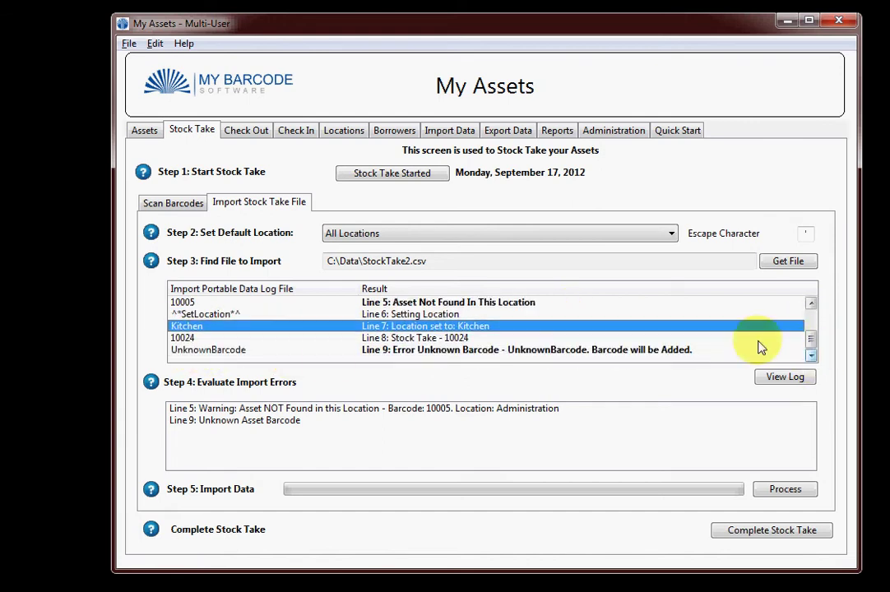
{"action": "left_click", "coordinate": [185, 352]}
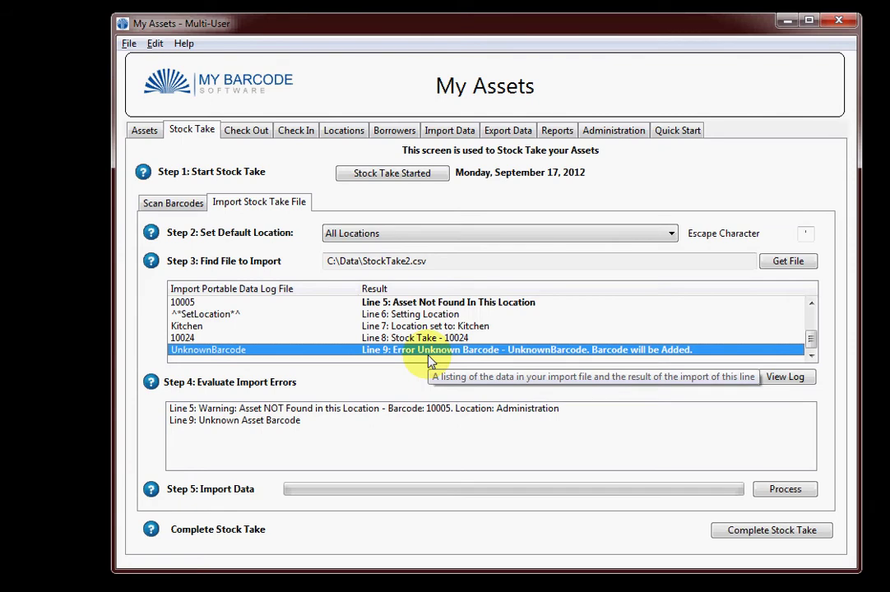
{"action": "left_click", "coordinate": [215, 304]}
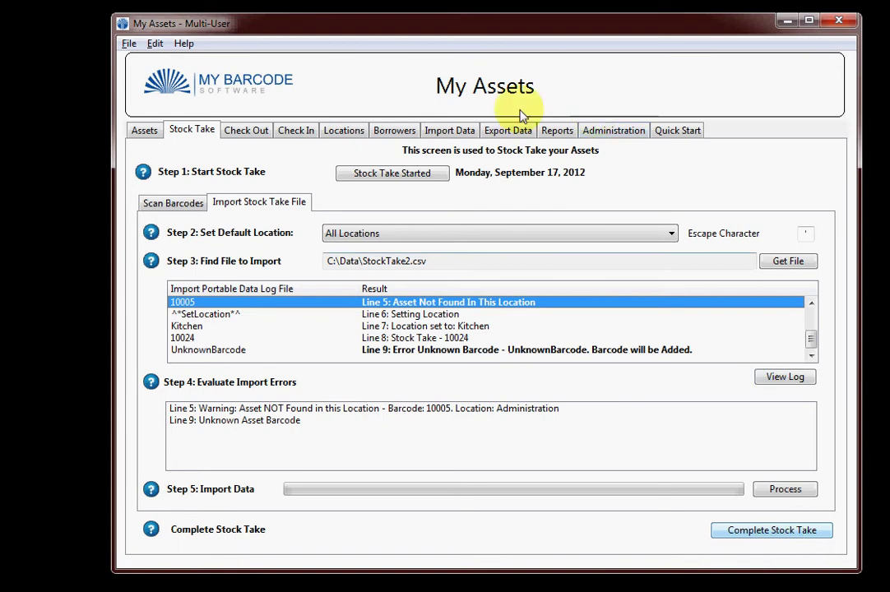
Step: Go to the Check Out screen and read the help for scanning or finding a borrower
{"action": "left_click", "coordinate": [244, 133]}
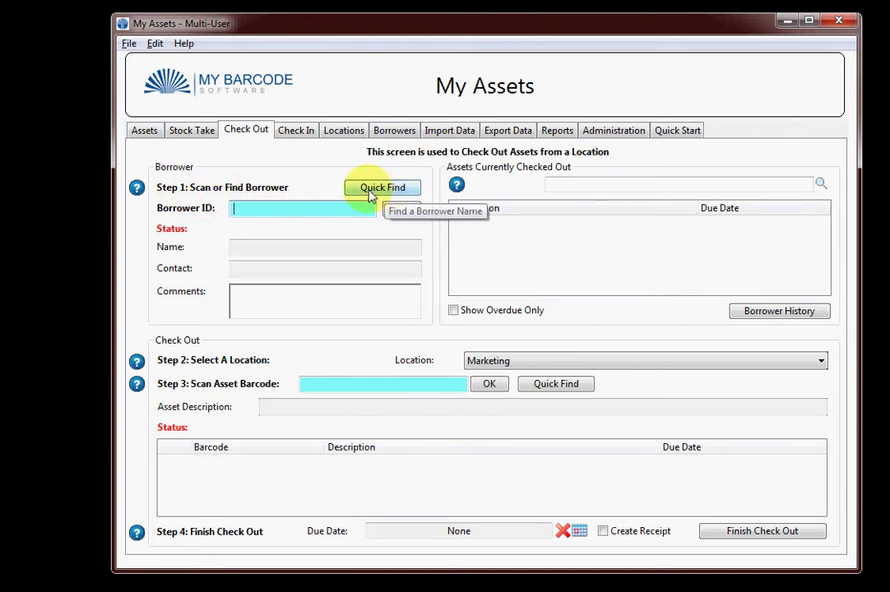
{"action": "left_click", "coordinate": [137, 189]}
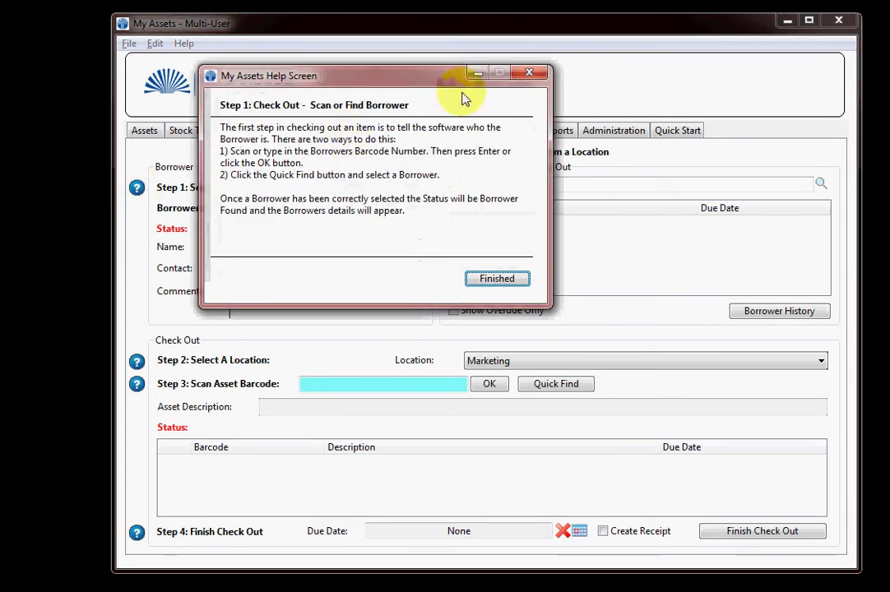
{"action": "left_click", "coordinate": [495, 281]}
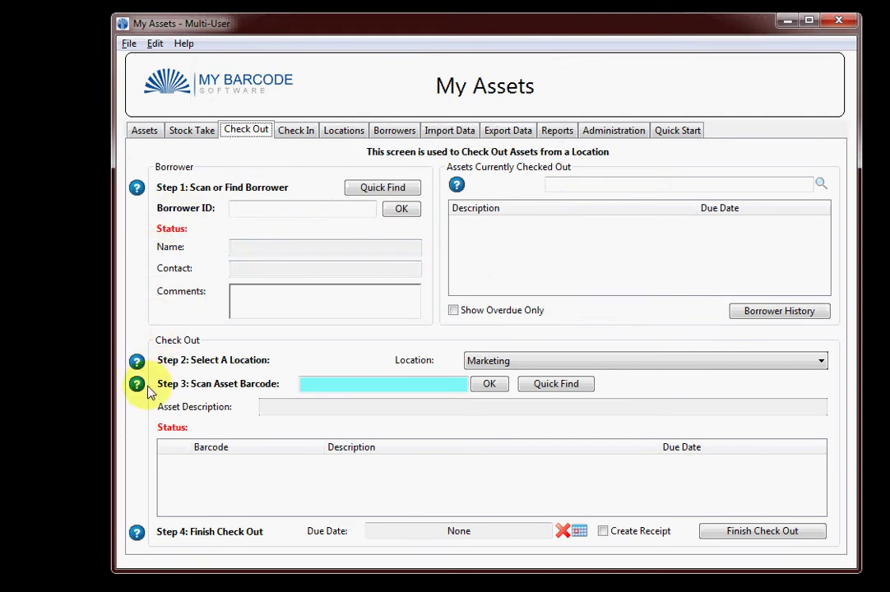
Step: Choose the first listed borrower for the check out using Quick Find, and select the IPhone 4S among their checked-out assets
{"action": "left_click", "coordinate": [385, 187]}
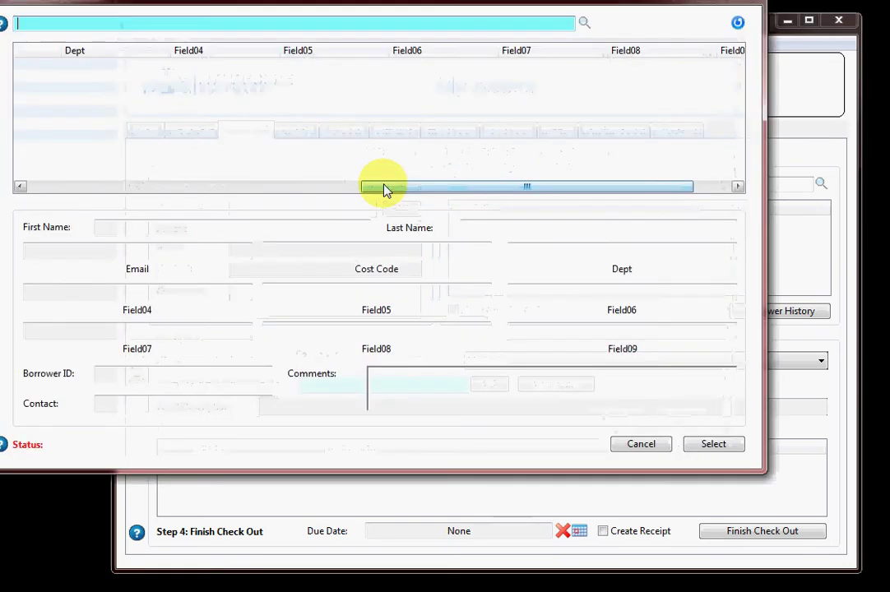
{"action": "left_click_drag", "start_coordinate": [558, 188], "coordinate": [117, 205]}
{"action": "left_click_drag", "start_coordinate": [224, 6], "coordinate": [338, 59]}
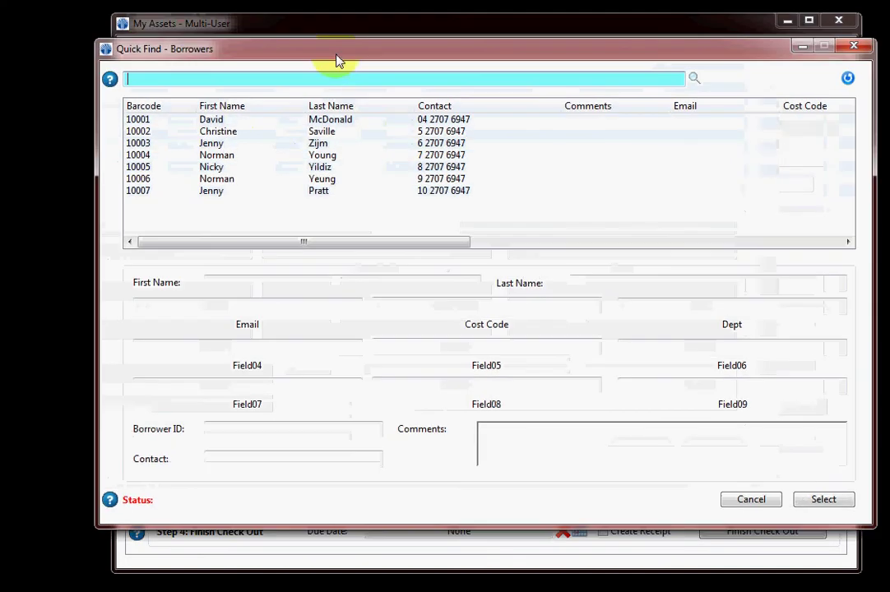
{"action": "double_click", "coordinate": [249, 123]}
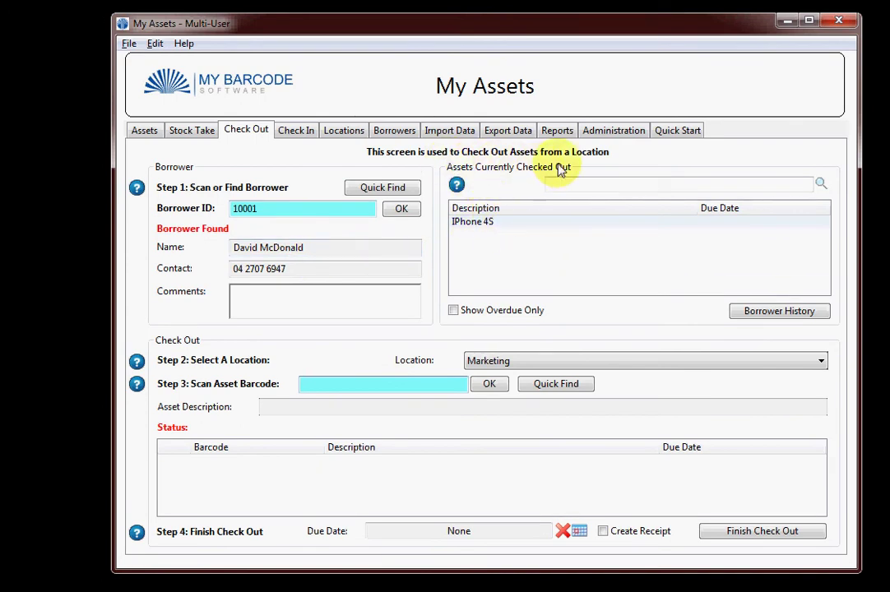
{"action": "left_click", "coordinate": [503, 226]}
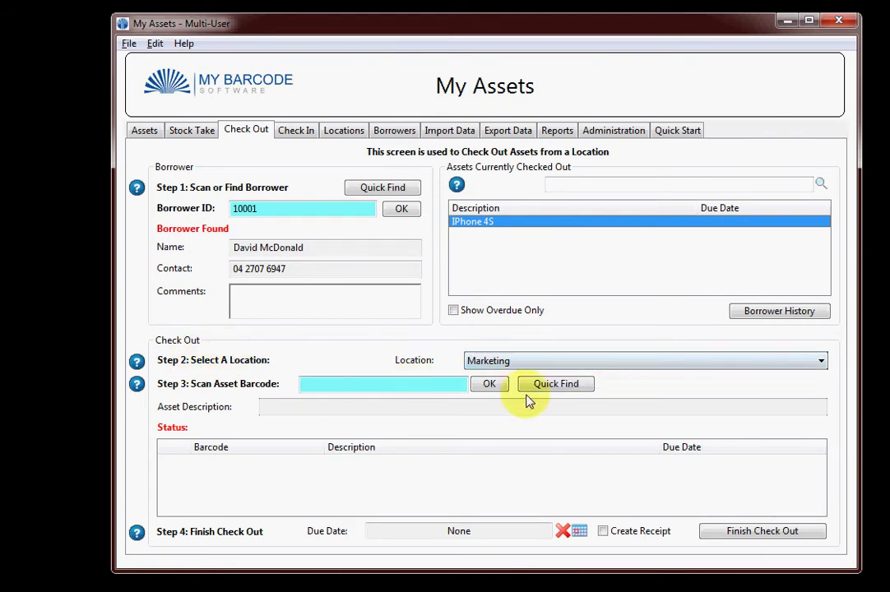
Step: Add the MacBook Pro (10026) and Poster - Einstein (10003) from Marketing to the check out list using Quick Find
{"action": "left_click", "coordinate": [555, 385]}
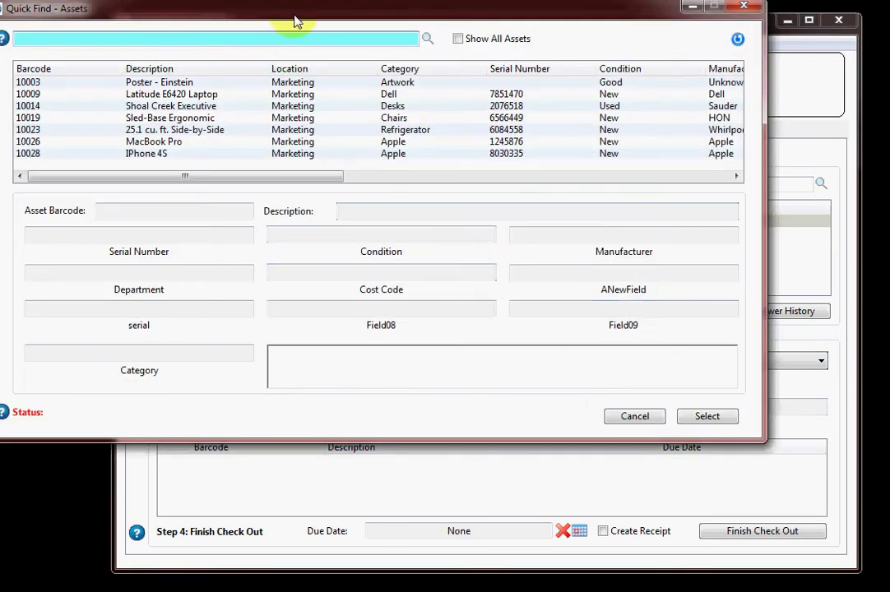
{"action": "left_click_drag", "start_coordinate": [296, 22], "coordinate": [405, 92]}
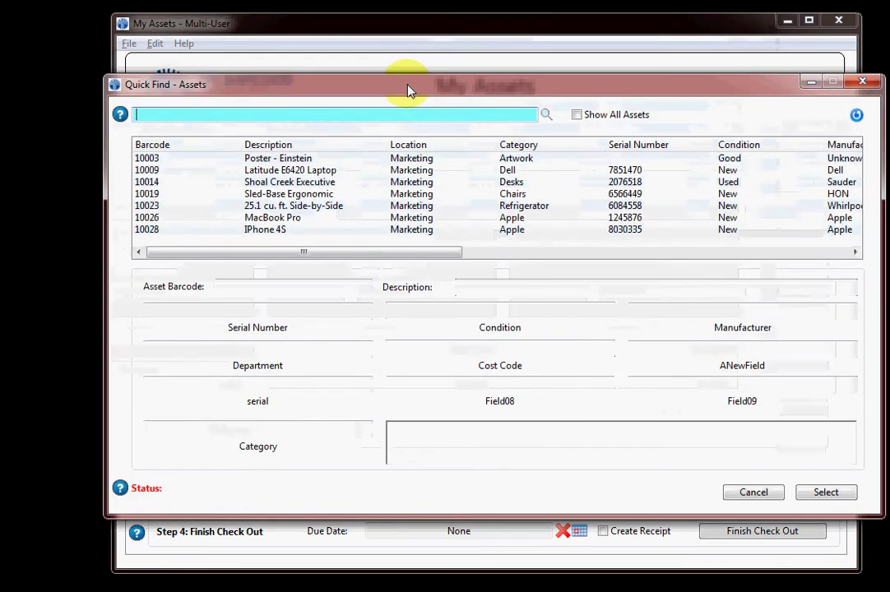
{"action": "double_click", "coordinate": [286, 218]}
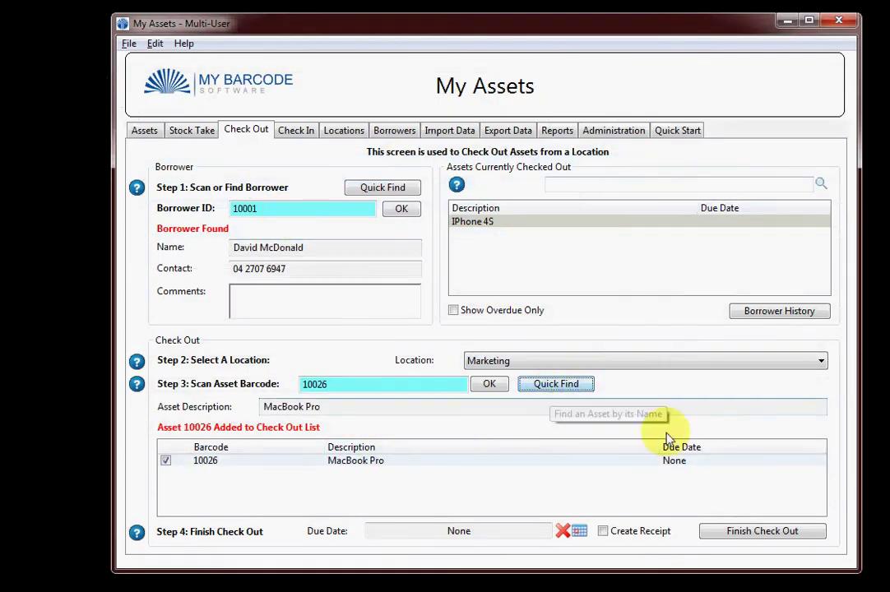
{"action": "left_click", "coordinate": [571, 386]}
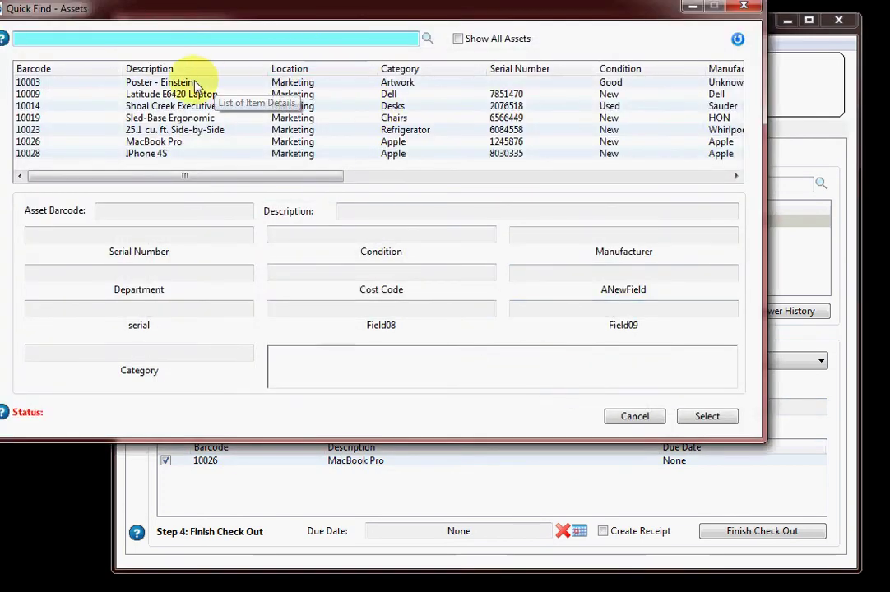
{"action": "double_click", "coordinate": [184, 87]}
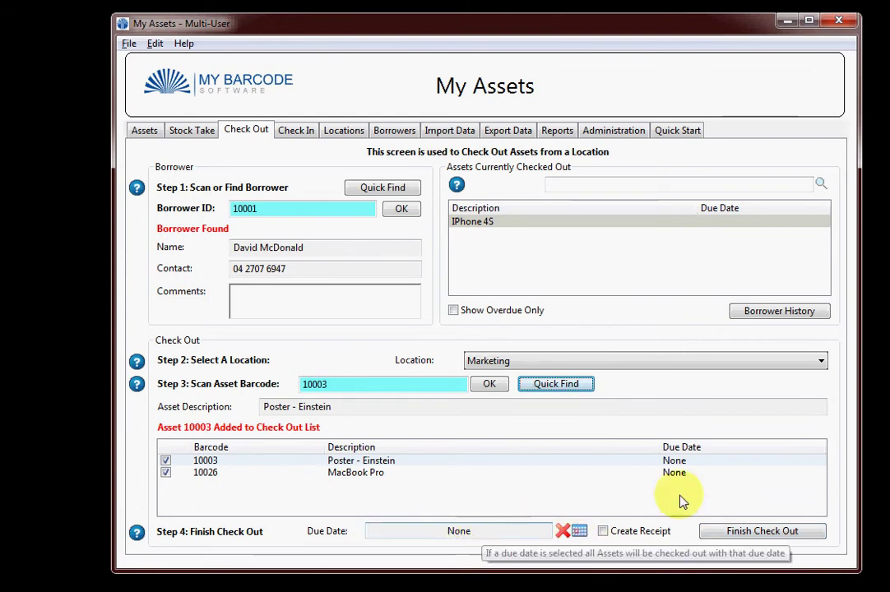
Step: View the due date calendar without setting a date, and finish checking out both listed assets
{"action": "left_click", "coordinate": [682, 466]}
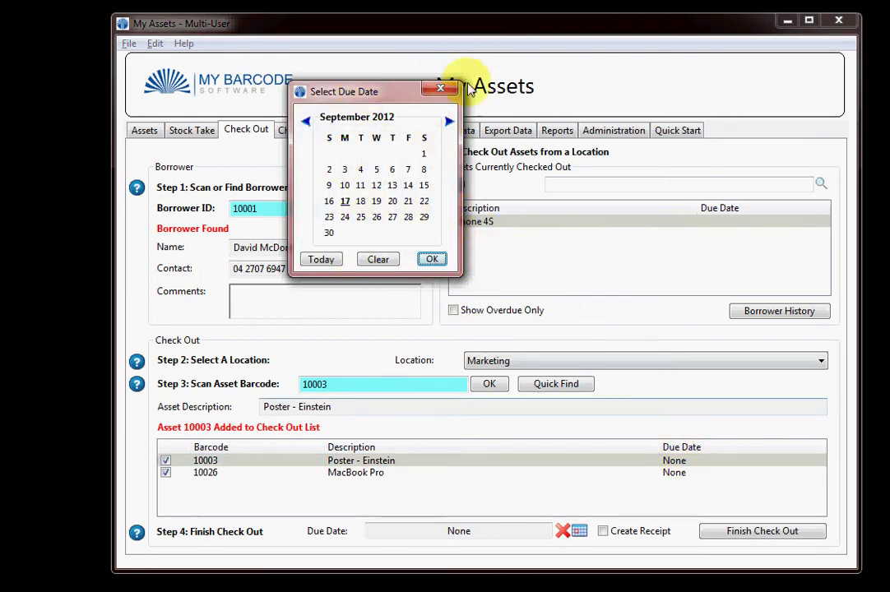
{"action": "left_click", "coordinate": [442, 90]}
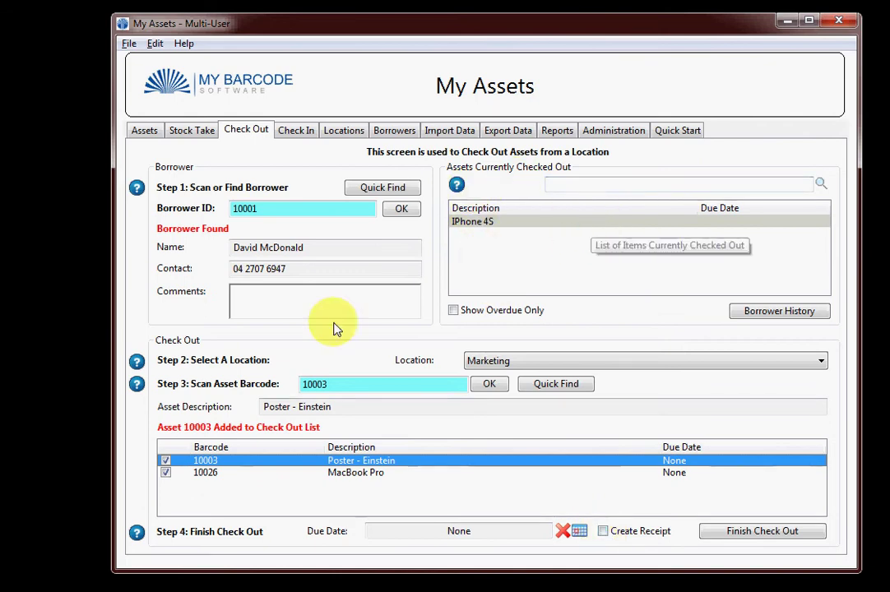
{"action": "left_click", "coordinate": [605, 186]}
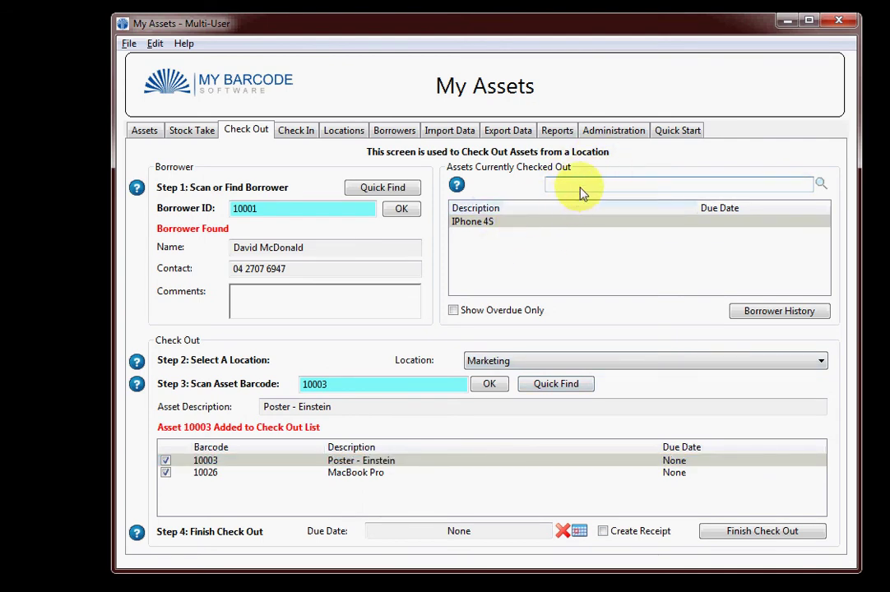
{"action": "left_click", "coordinate": [761, 531]}
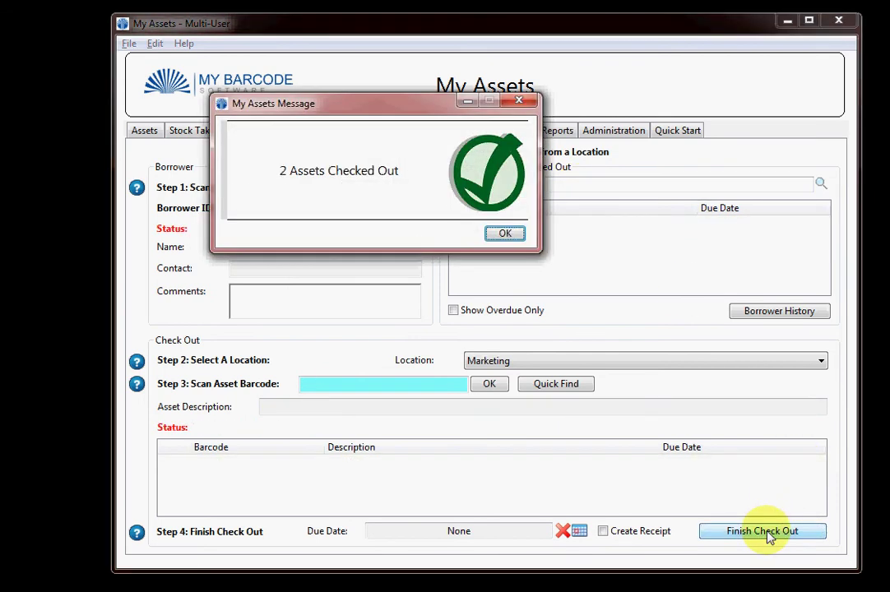
{"action": "key", "text": "Return"}
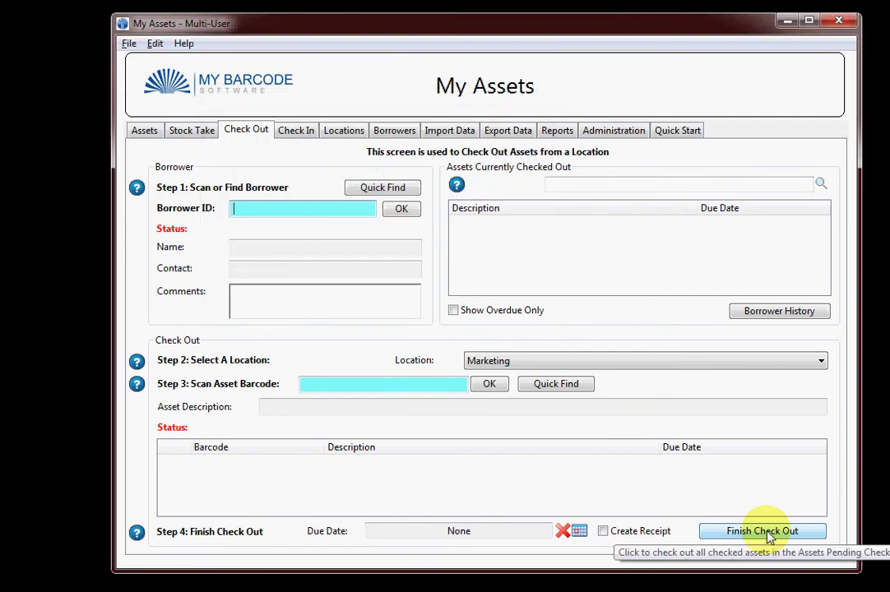
Step: On the Check In screen, find the same first-listed borrower and select Poster - Einstein among their checked-out assets
{"action": "left_click", "coordinate": [293, 134]}
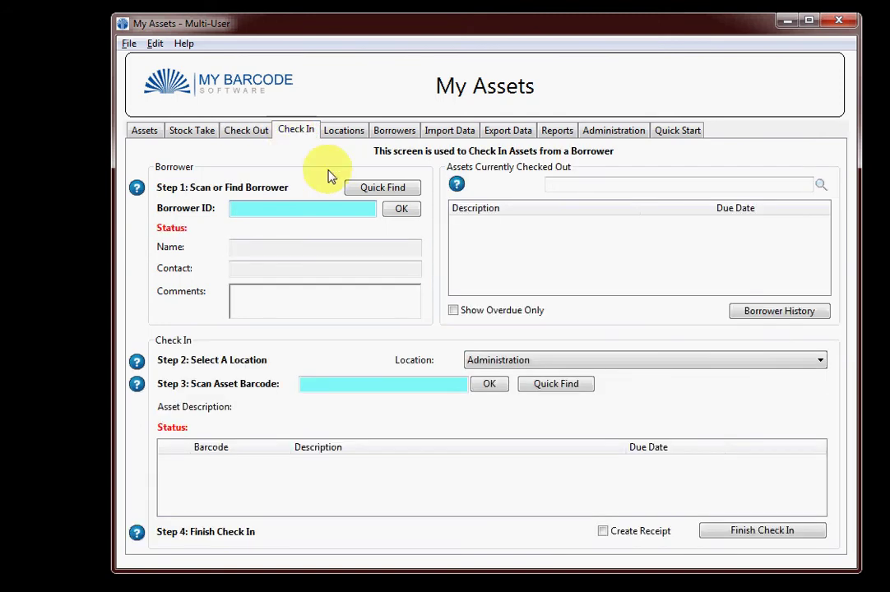
{"action": "left_click", "coordinate": [372, 189]}
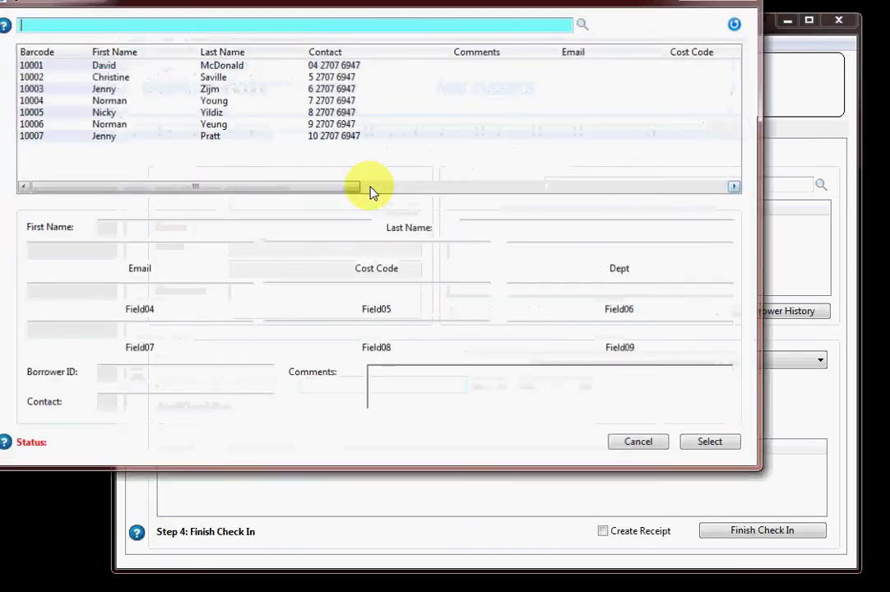
{"action": "double_click", "coordinate": [165, 65]}
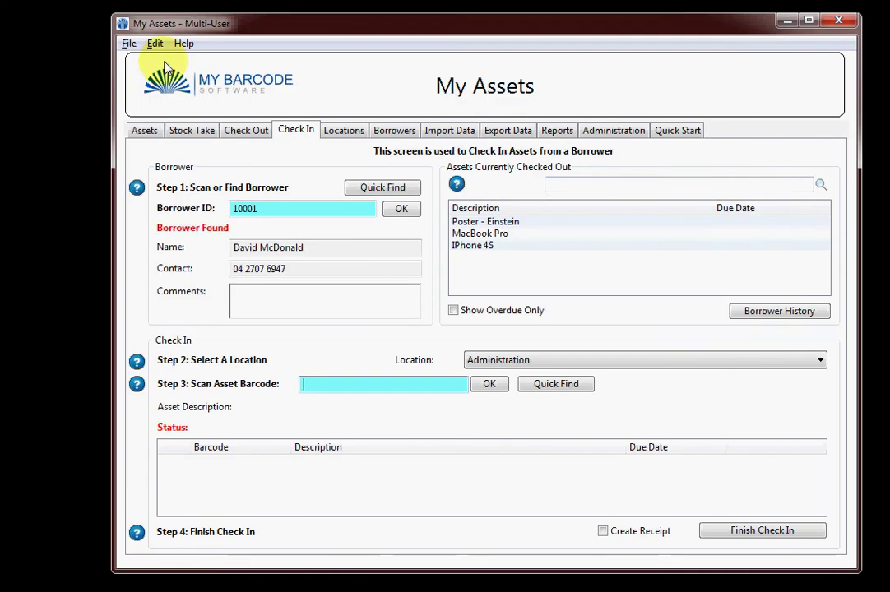
{"action": "left_click", "coordinate": [496, 233]}
{"action": "left_click", "coordinate": [492, 222]}
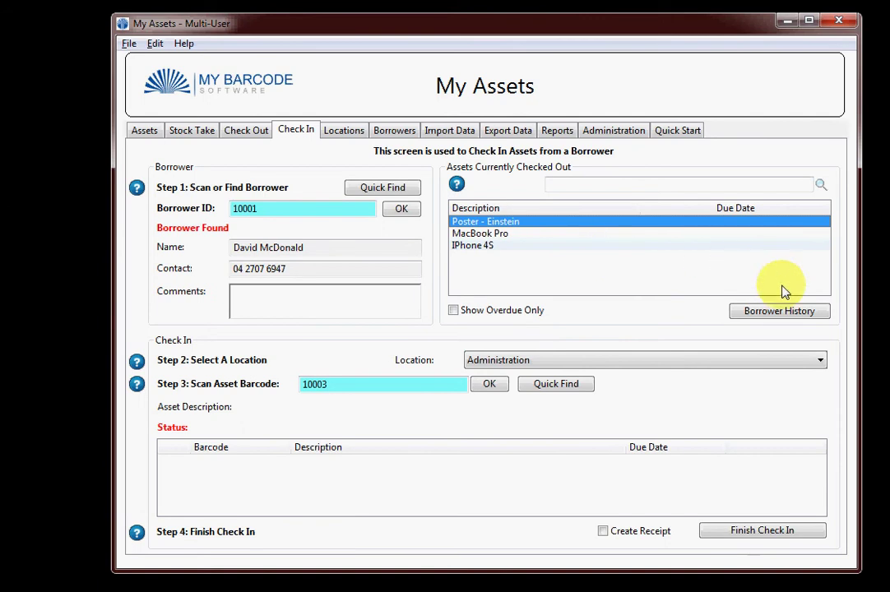
Step: Review the borrower's history of checked-out and checked-in assets, and close it
{"action": "left_click", "coordinate": [781, 315]}
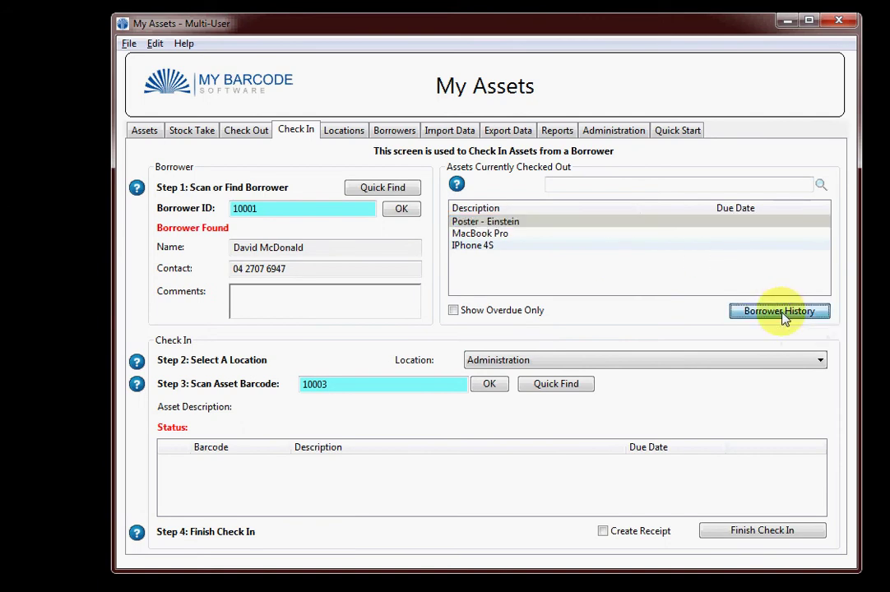
{"action": "left_click_drag", "start_coordinate": [361, 23], "coordinate": [452, 70]}
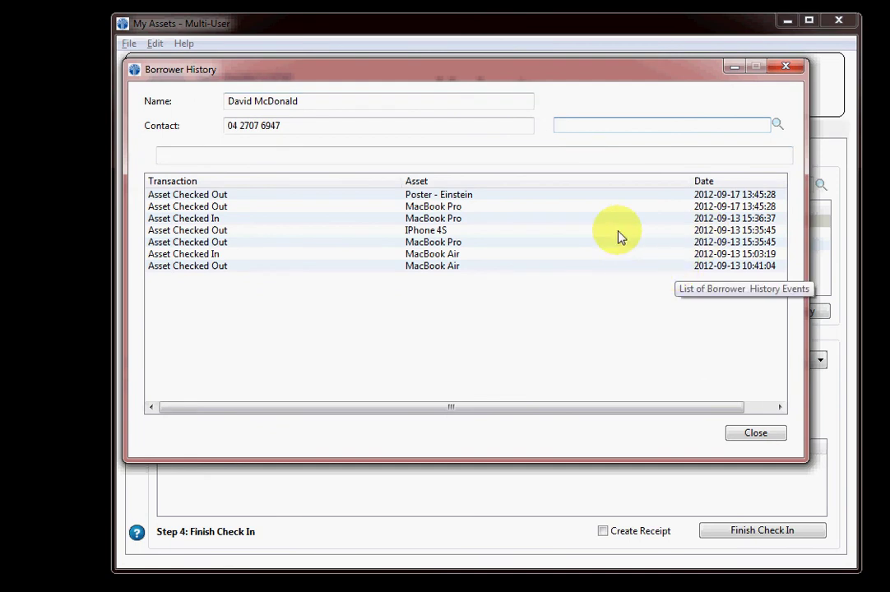
{"action": "left_click", "coordinate": [769, 433]}
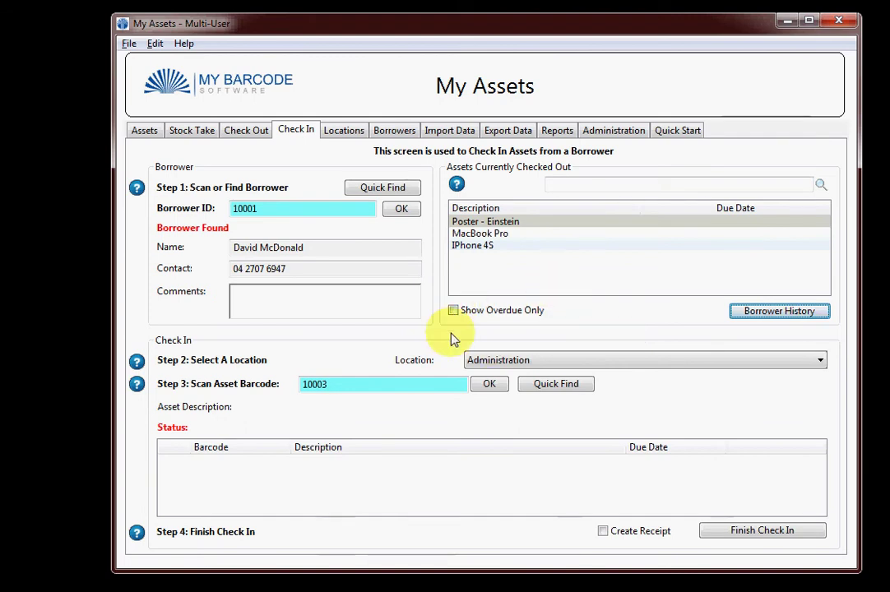
Step: Set the check-in location to Marketing and add Poster - Einstein (10003) to the check-in list
{"action": "double_click", "coordinate": [339, 387]}
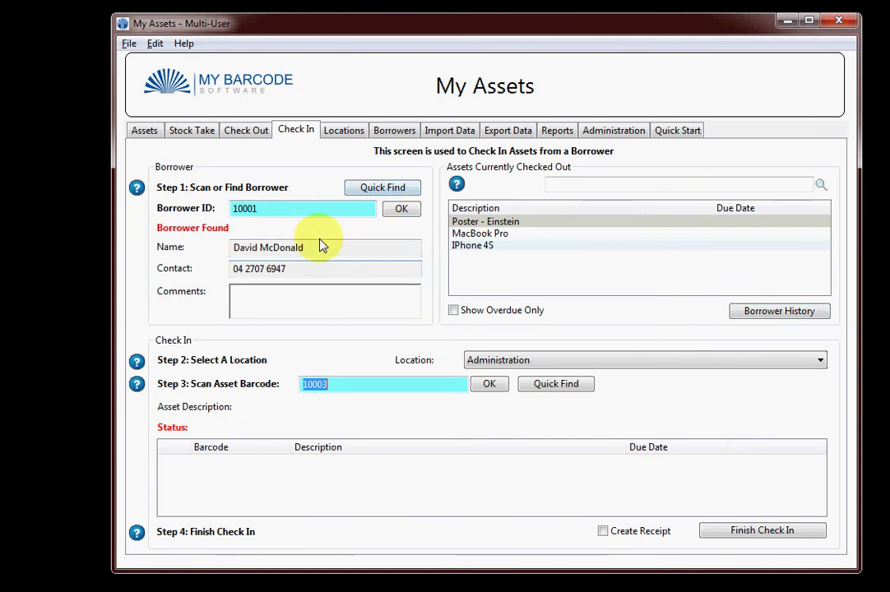
{"action": "left_click", "coordinate": [518, 364]}
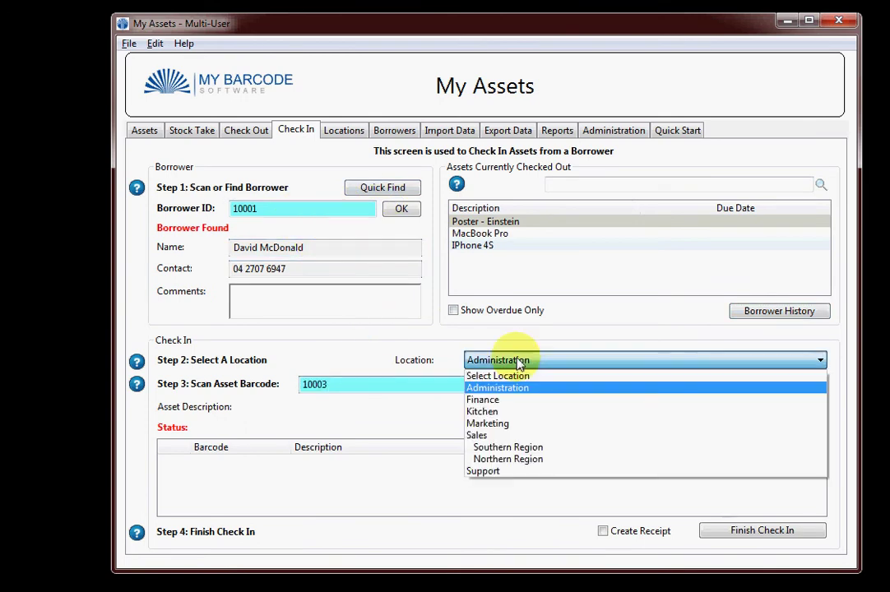
{"action": "left_click", "coordinate": [491, 423]}
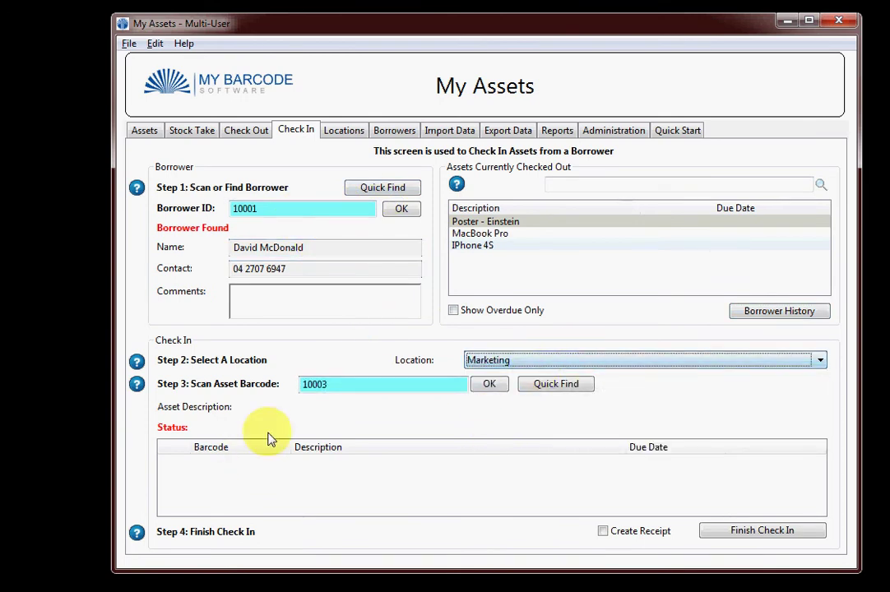
{"action": "left_click", "coordinate": [471, 234]}
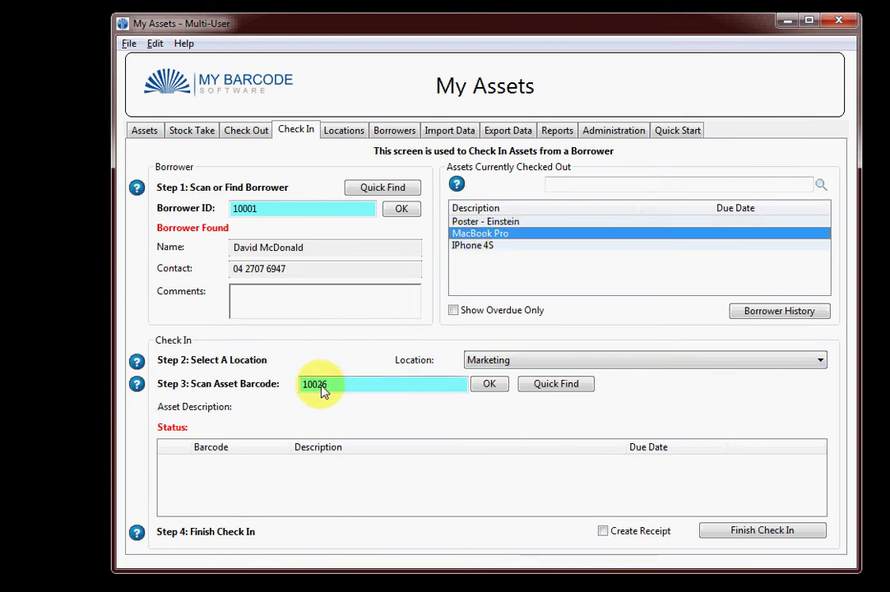
{"action": "left_click", "coordinate": [485, 245]}
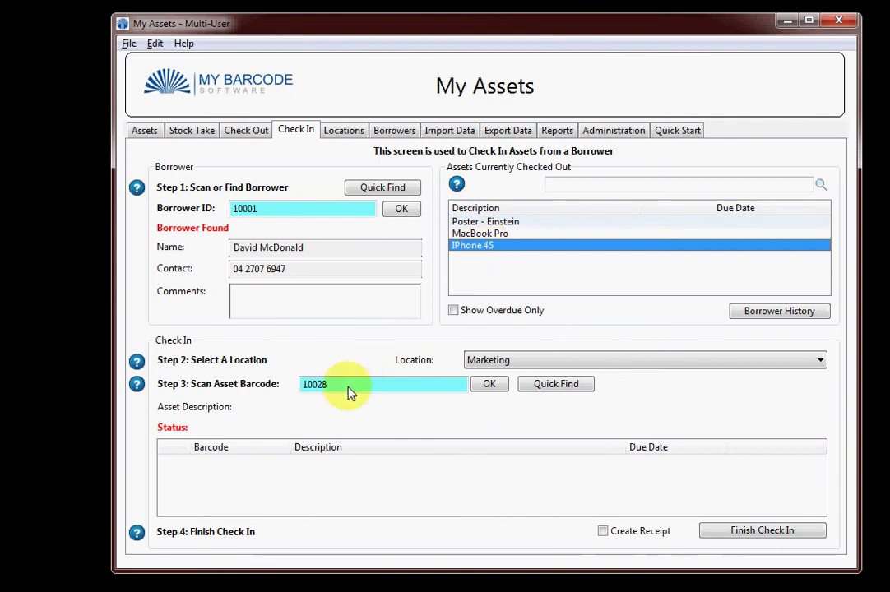
{"action": "left_click", "coordinate": [481, 221]}
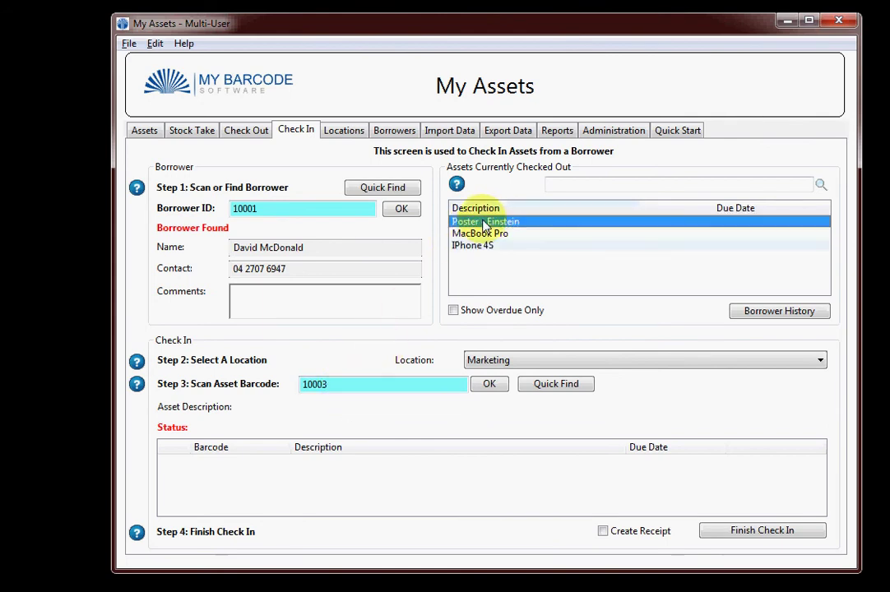
{"action": "left_click", "coordinate": [489, 386]}
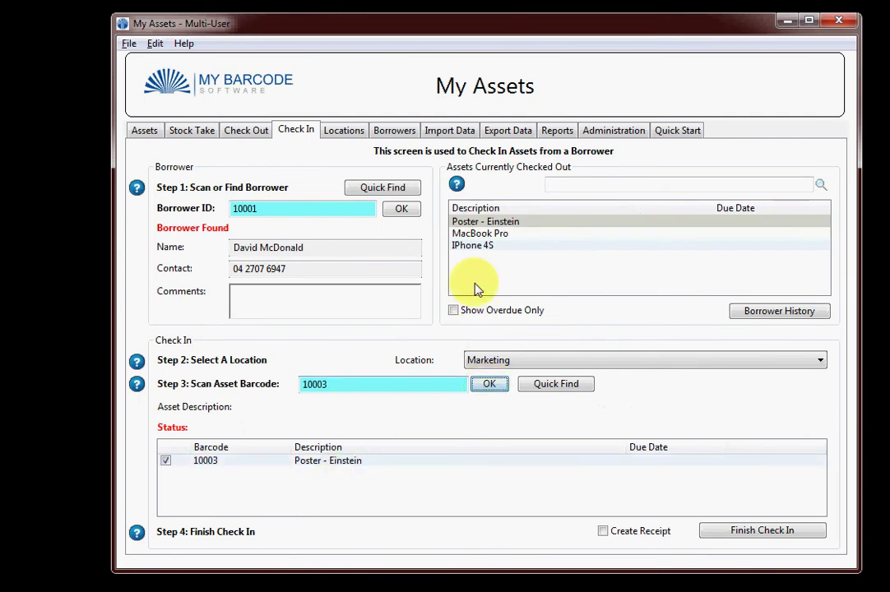
Step: Add the checked-out MacBook Pro (10026) to the check-in list and finish checking in the listed assets
{"action": "left_click", "coordinate": [496, 236]}
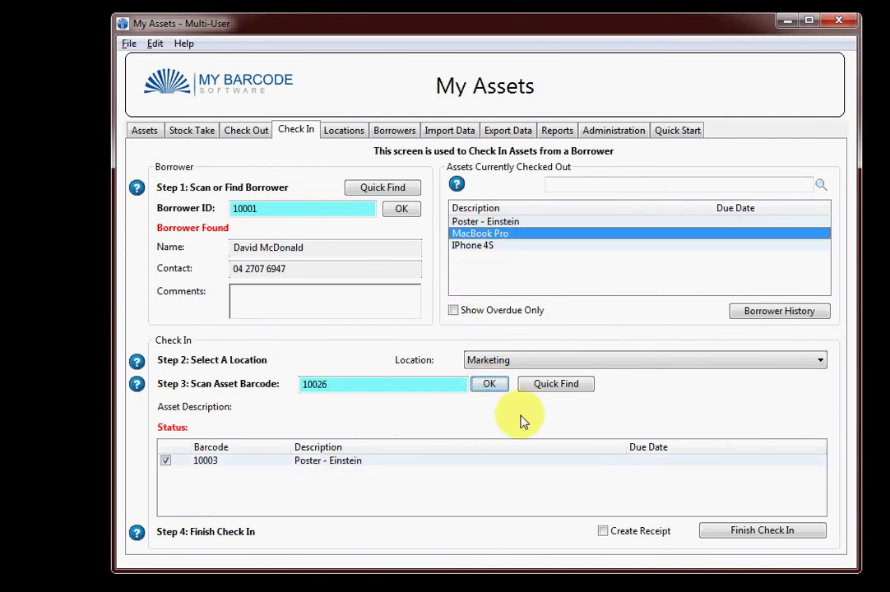
{"action": "left_click", "coordinate": [490, 388]}
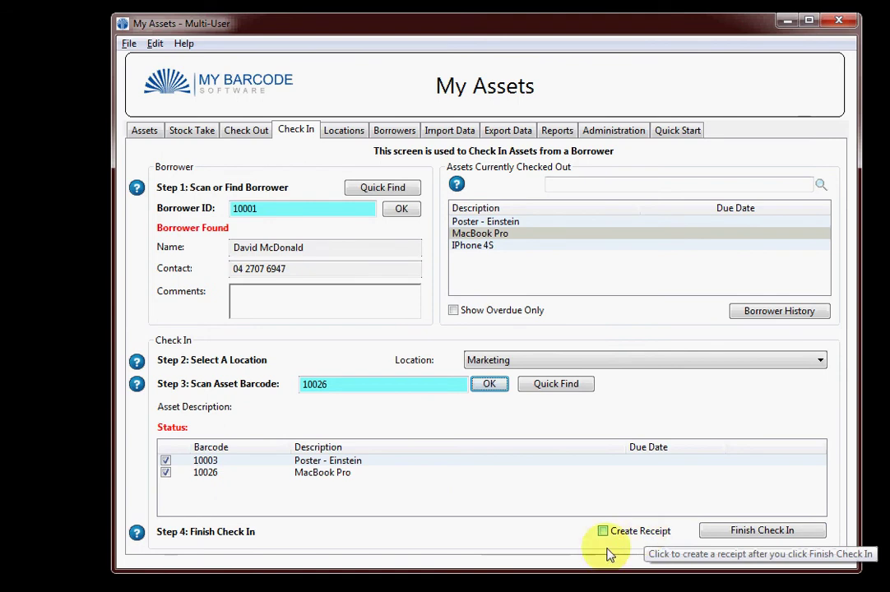
{"action": "left_click", "coordinate": [773, 532]}
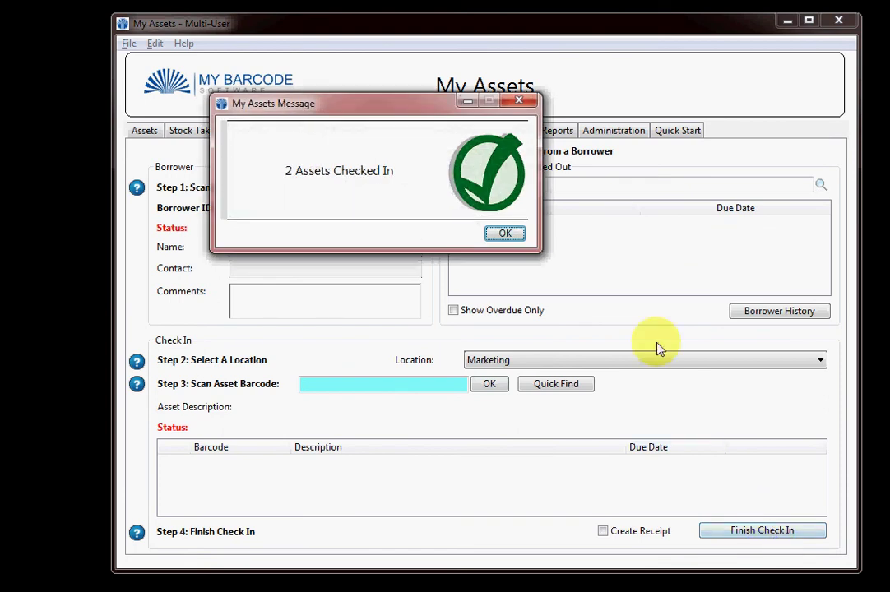
{"action": "key", "text": "Return"}
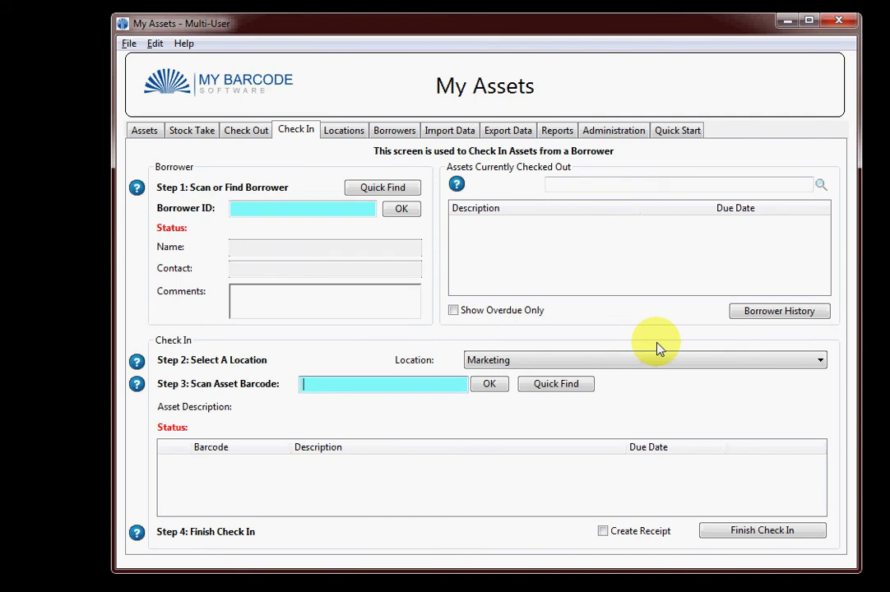
Step: On the Locations screen, review the records for Finance, Marketing, Sales and Northern Region, and go to the location search
{"action": "left_click", "coordinate": [348, 135]}
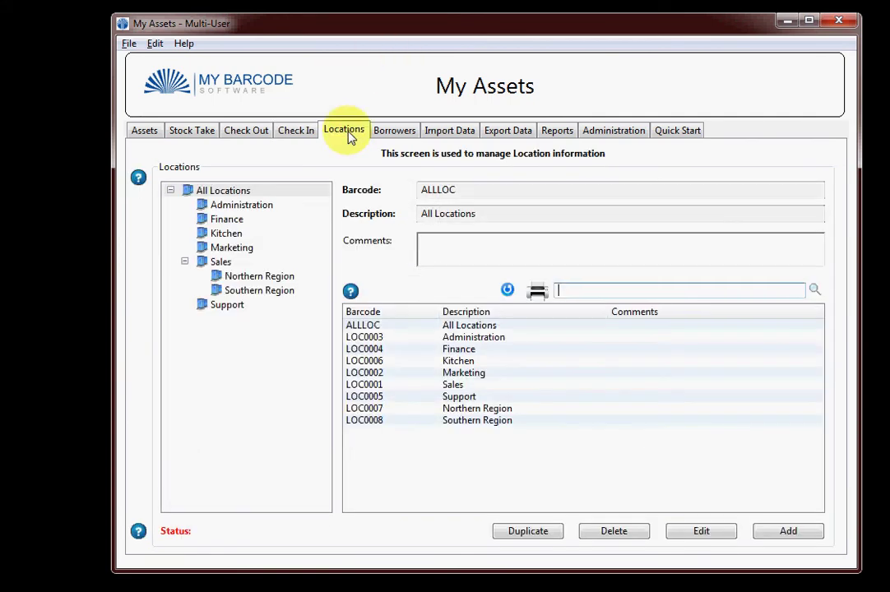
{"action": "left_click", "coordinate": [435, 351]}
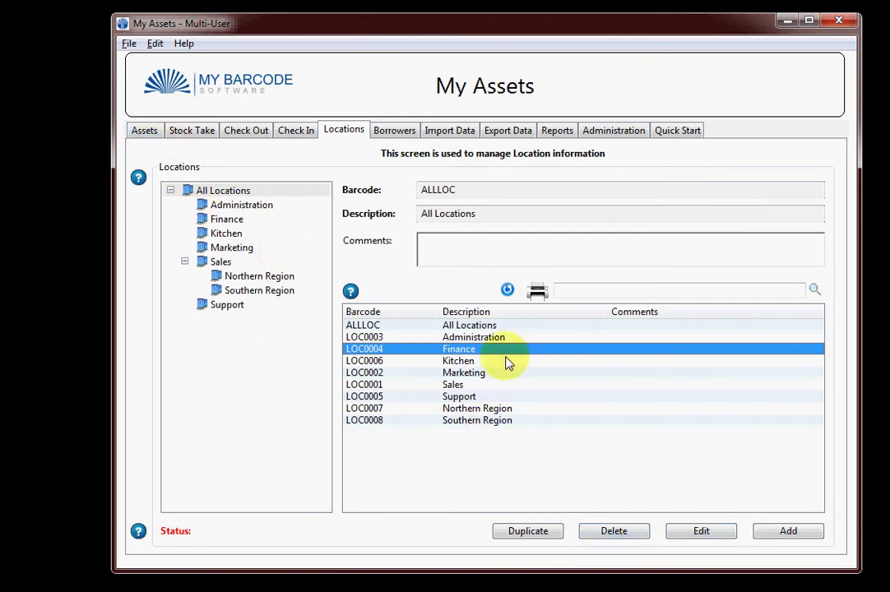
{"action": "left_click", "coordinate": [451, 374]}
{"action": "left_click", "coordinate": [453, 384]}
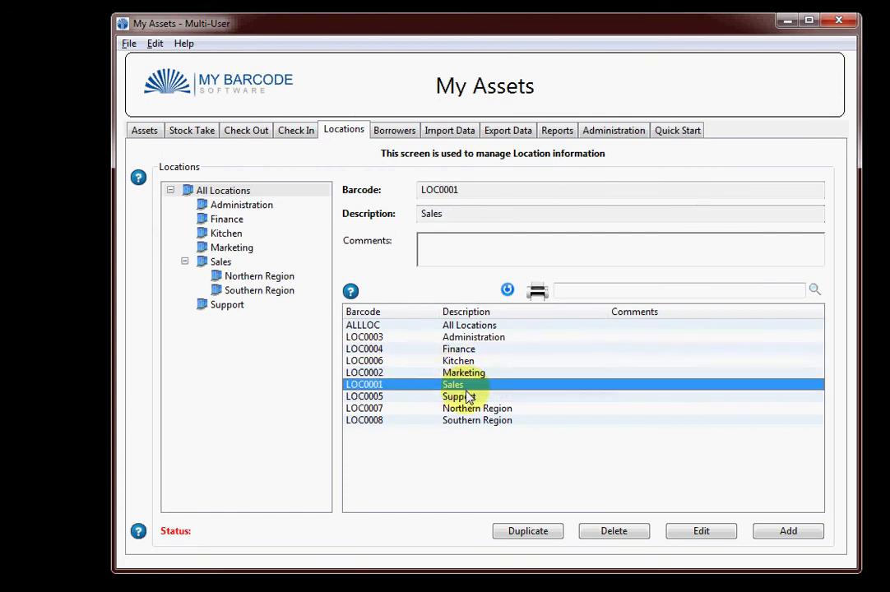
{"action": "left_click", "coordinate": [468, 407]}
{"action": "left_click", "coordinate": [666, 290]}
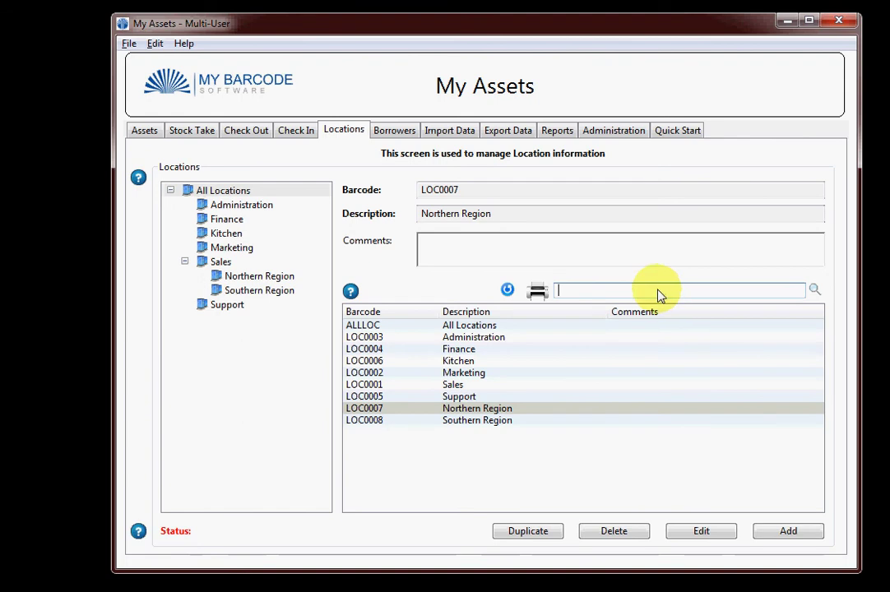
Step: On the Borrowers screen, review the first three borrowers' records, and view the Field04 customization options without saving
{"action": "left_click", "coordinate": [407, 133]}
{"action": "left_click", "coordinate": [455, 457]}
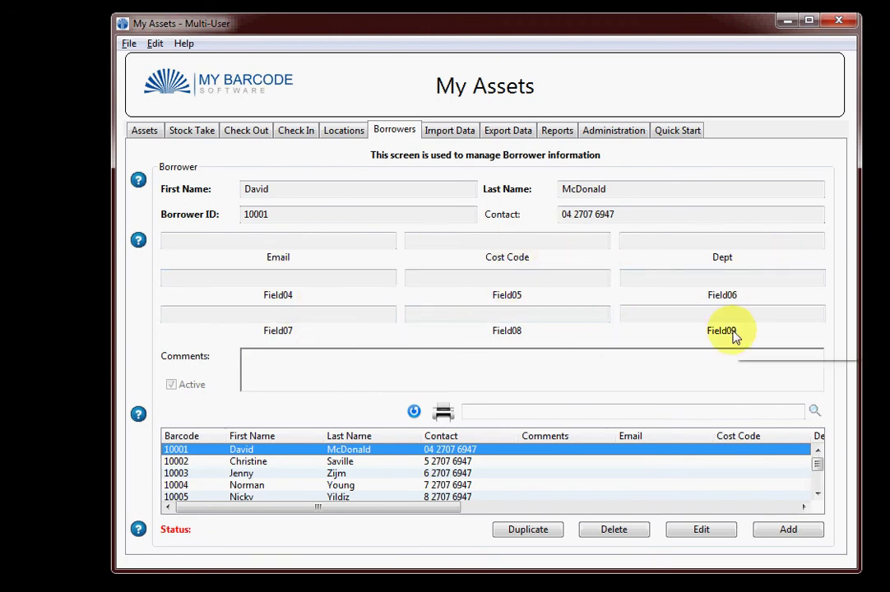
{"action": "double_click", "coordinate": [277, 298]}
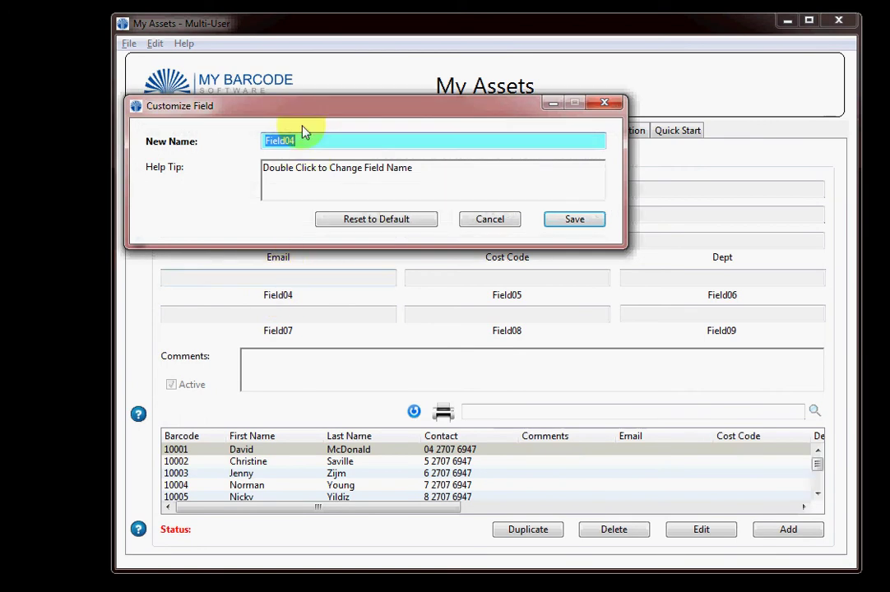
{"action": "left_click_drag", "start_coordinate": [297, 109], "coordinate": [419, 173]}
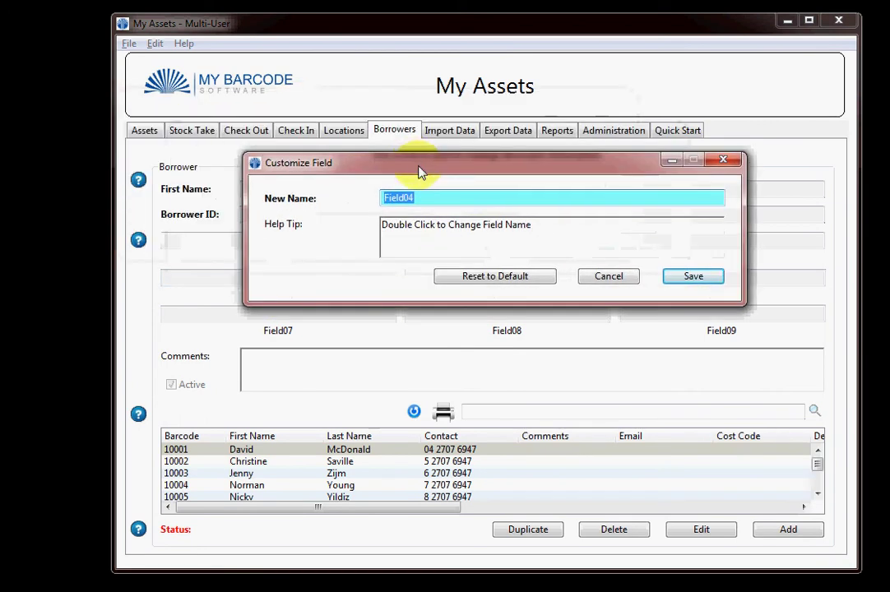
{"action": "left_click", "coordinate": [608, 278]}
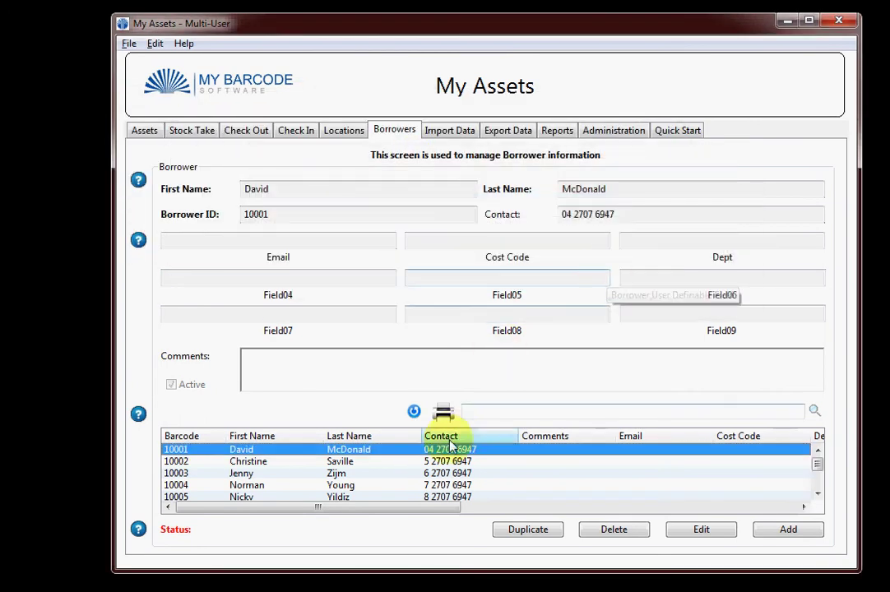
{"action": "left_click", "coordinate": [452, 464]}
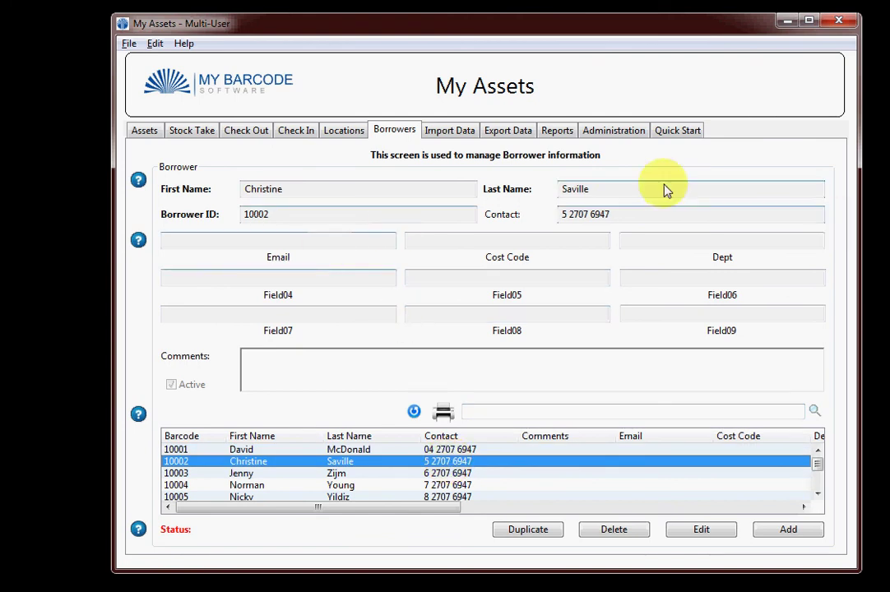
{"action": "left_click", "coordinate": [453, 473]}
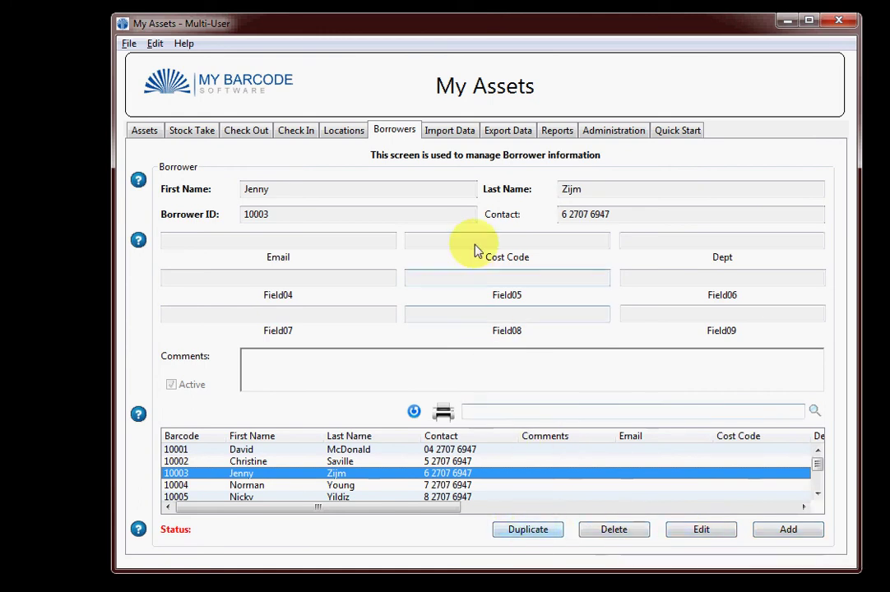
Step: Load Assets.csv on the Import Data screen, widening the Description preview column, and set the import type to Assets Import
{"action": "left_click", "coordinate": [443, 136]}
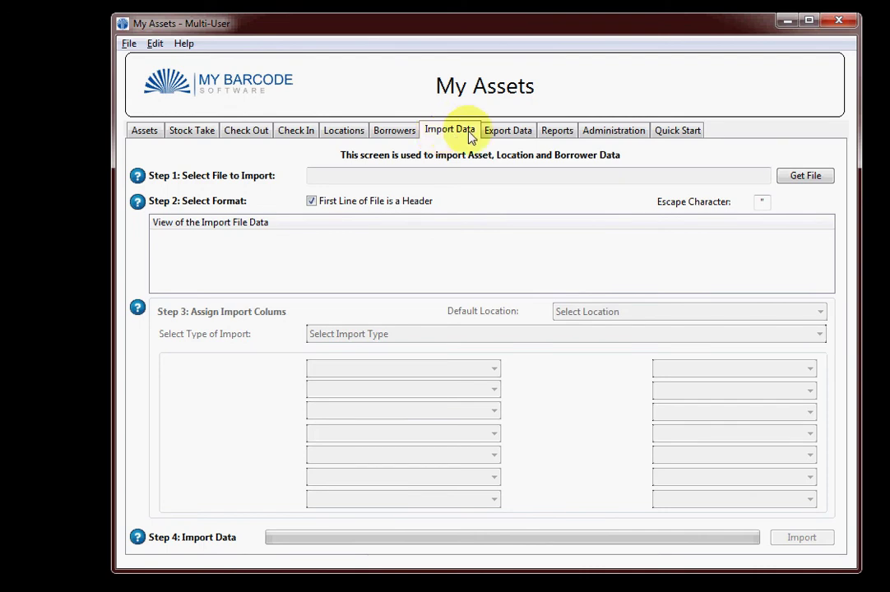
{"action": "left_click", "coordinate": [807, 177]}
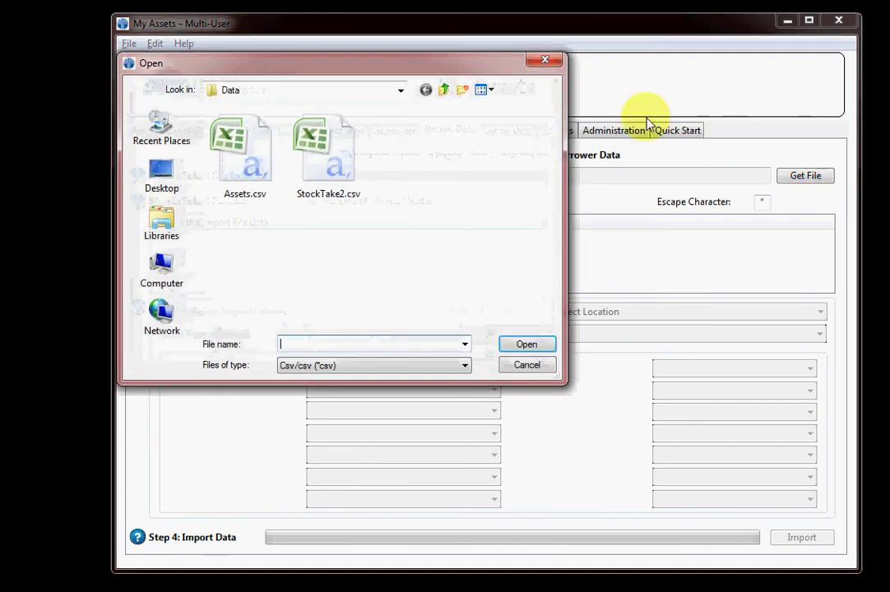
{"action": "double_click", "coordinate": [243, 163]}
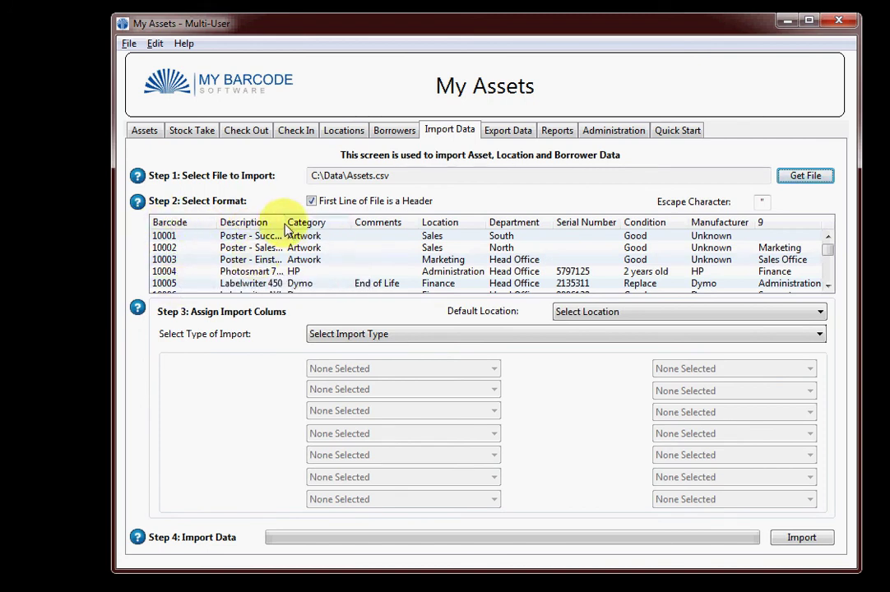
{"action": "left_click_drag", "start_coordinate": [285, 223], "coordinate": [305, 222]}
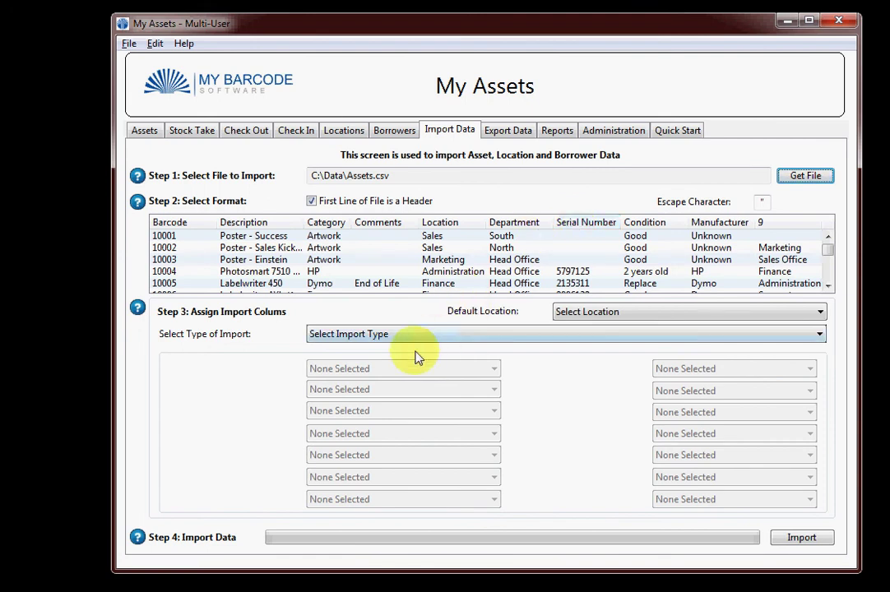
{"action": "left_click", "coordinate": [397, 334]}
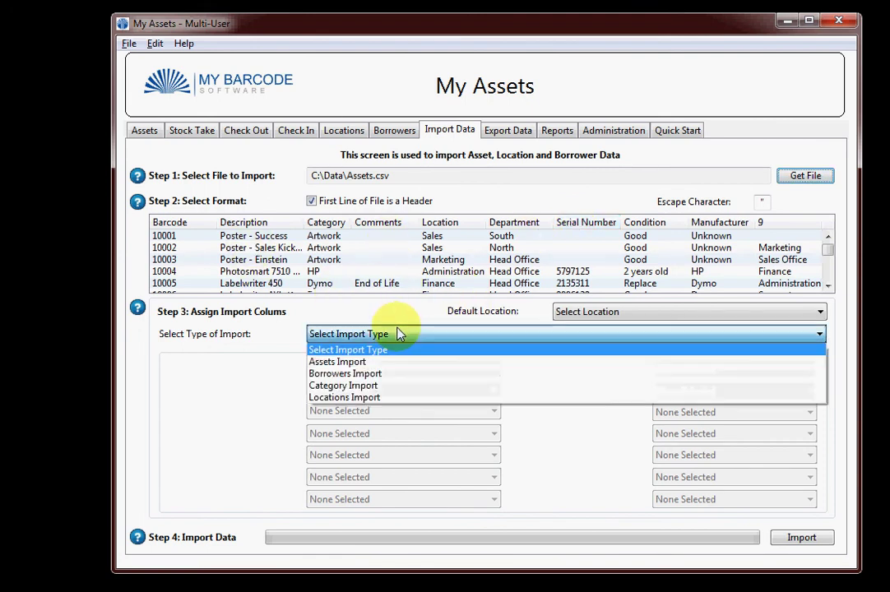
{"action": "left_click", "coordinate": [379, 363]}
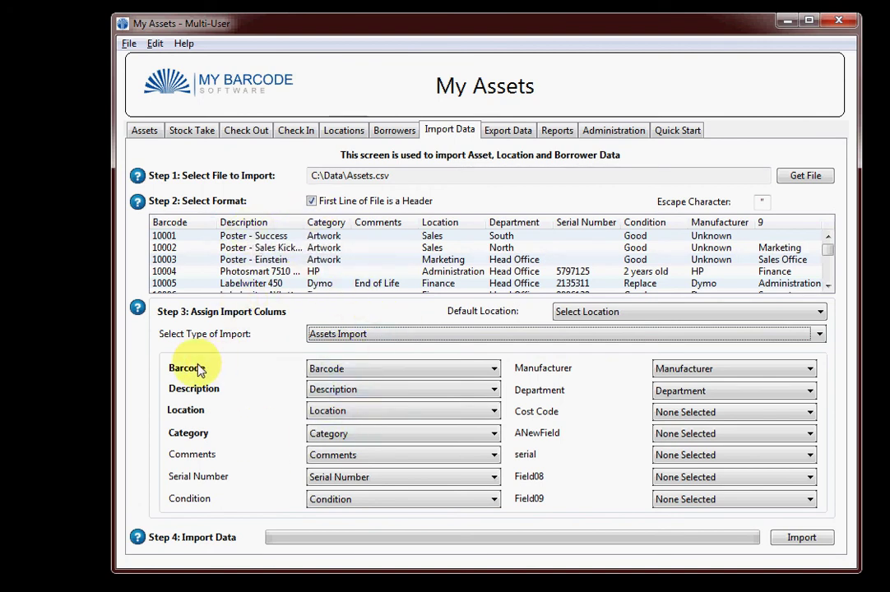
Step: Check the column choices for the Barcode field, keep Barcode, and import the asset data without viewing the import errors
{"action": "left_click", "coordinate": [374, 371]}
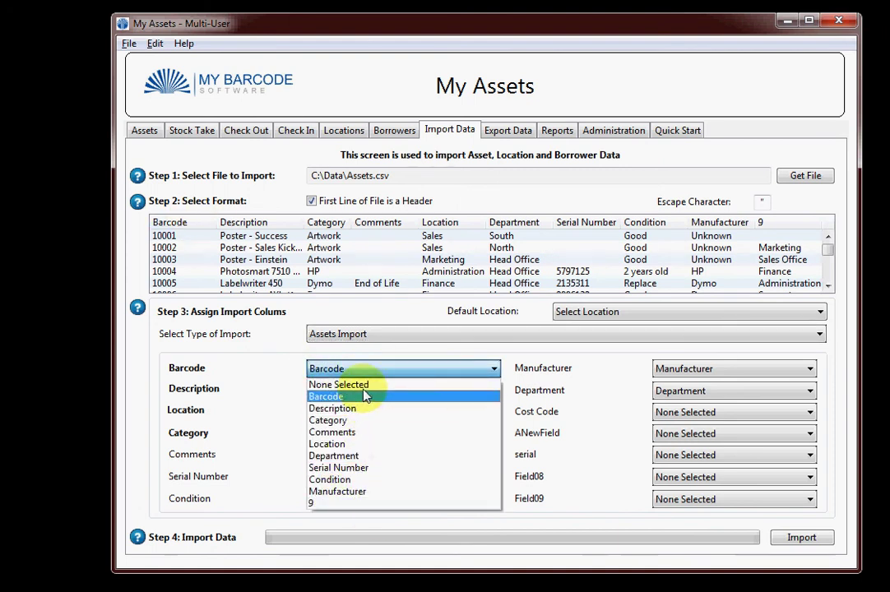
{"action": "left_click", "coordinate": [366, 368]}
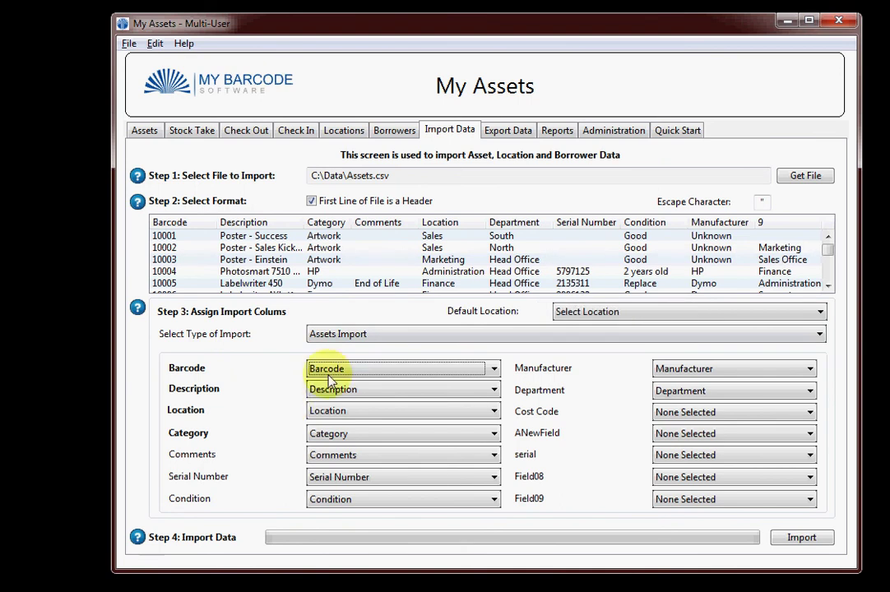
{"action": "left_click", "coordinate": [802, 538]}
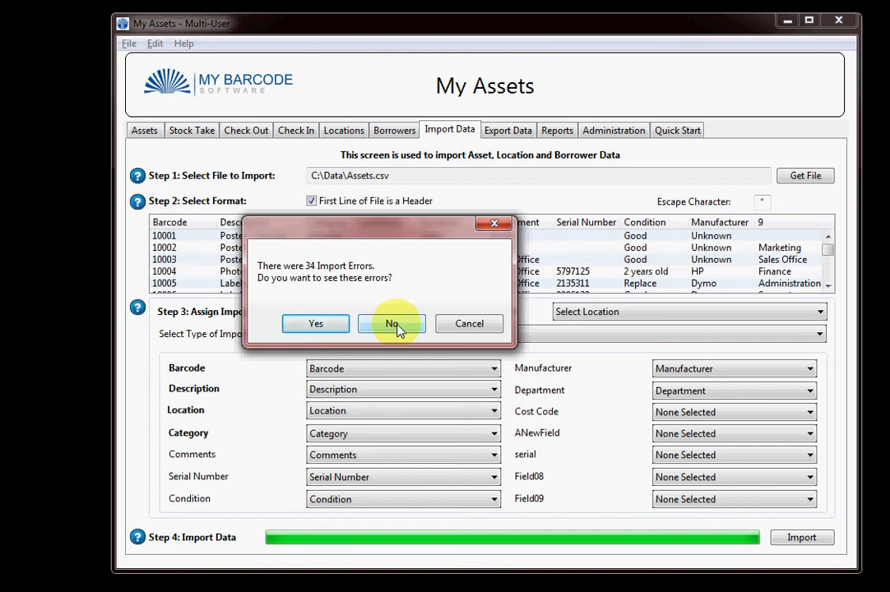
{"action": "left_click", "coordinate": [395, 326]}
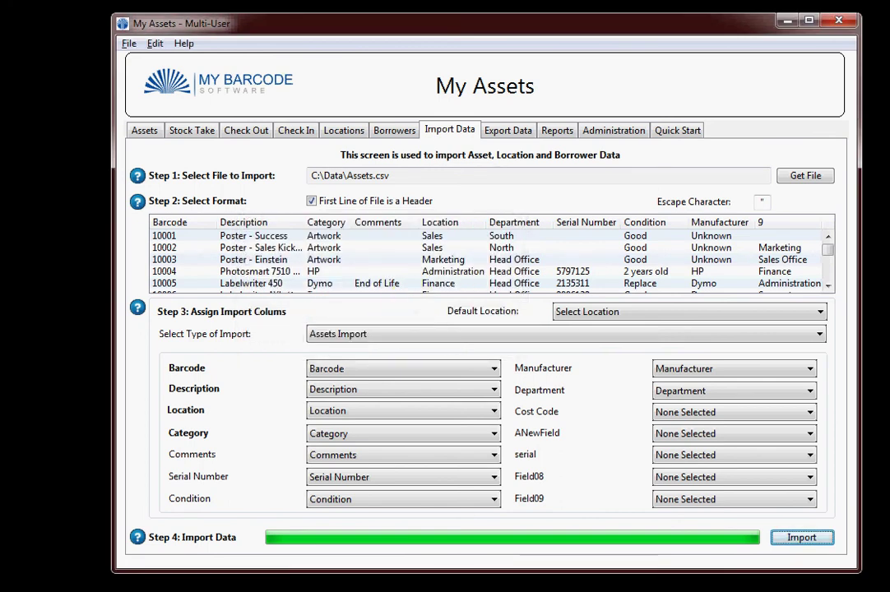
Step: On the Export Data screen, preview the fields and data of the Asset Details standard export
{"action": "left_click", "coordinate": [512, 138]}
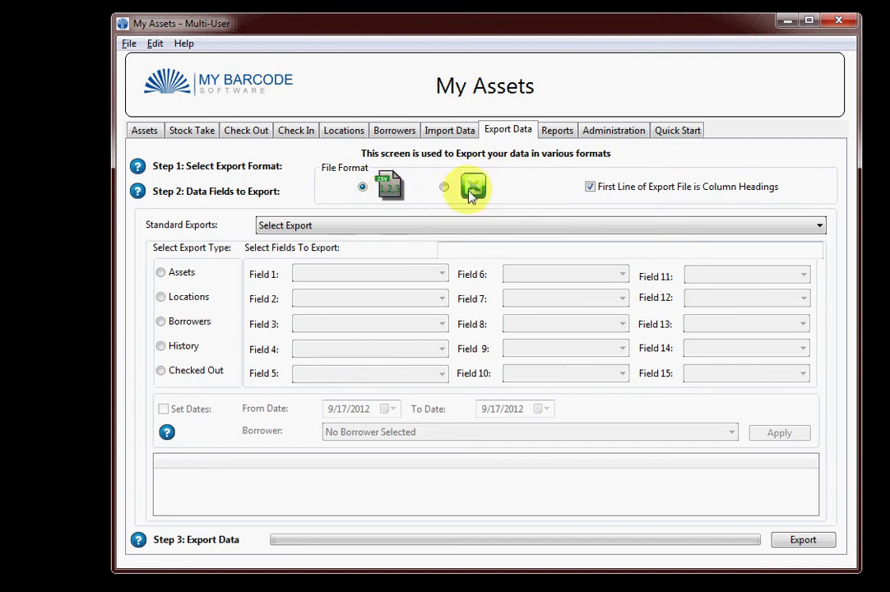
{"action": "left_click", "coordinate": [452, 230]}
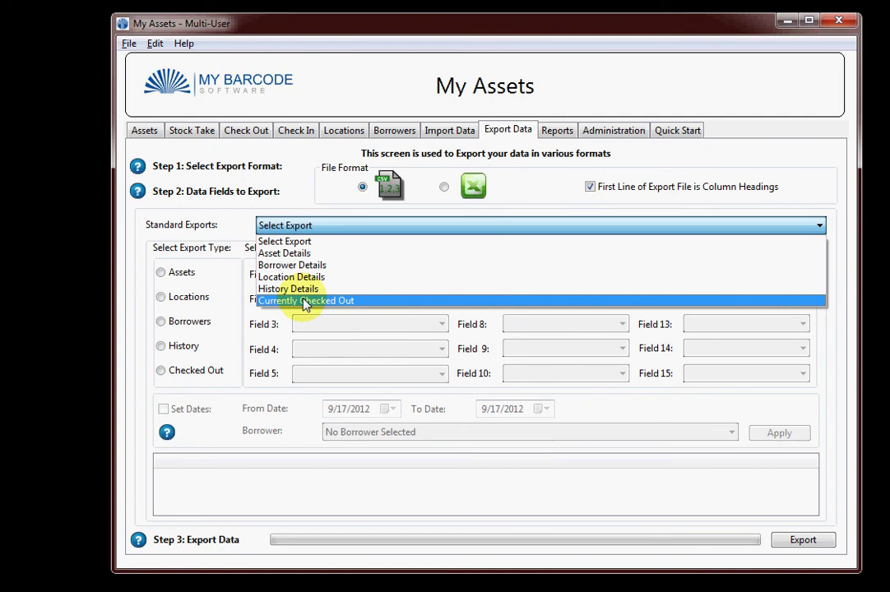
{"action": "left_click", "coordinate": [305, 255]}
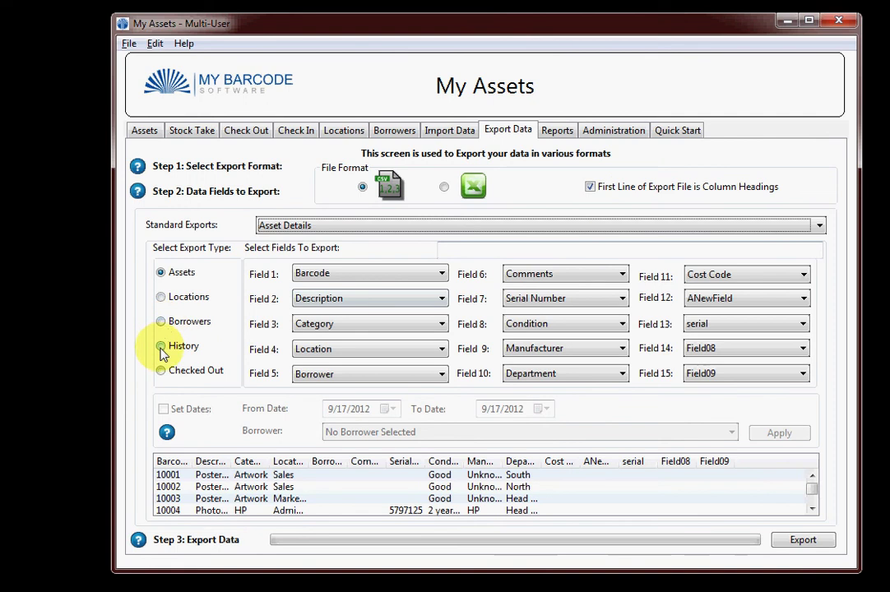
Step: Choose the History Details standard export and enable its date range filter
{"action": "left_click", "coordinate": [344, 225]}
{"action": "left_click", "coordinate": [336, 289]}
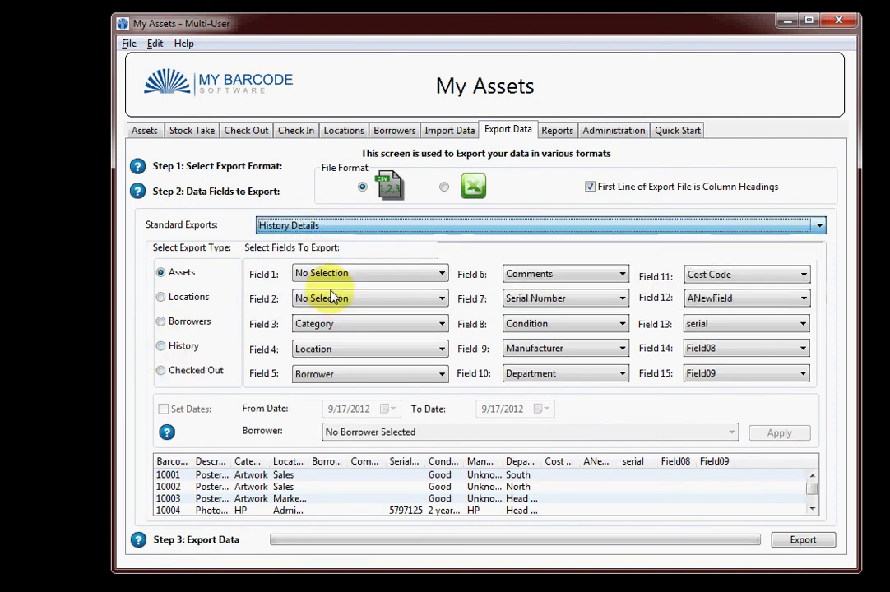
{"action": "left_click", "coordinate": [163, 408]}
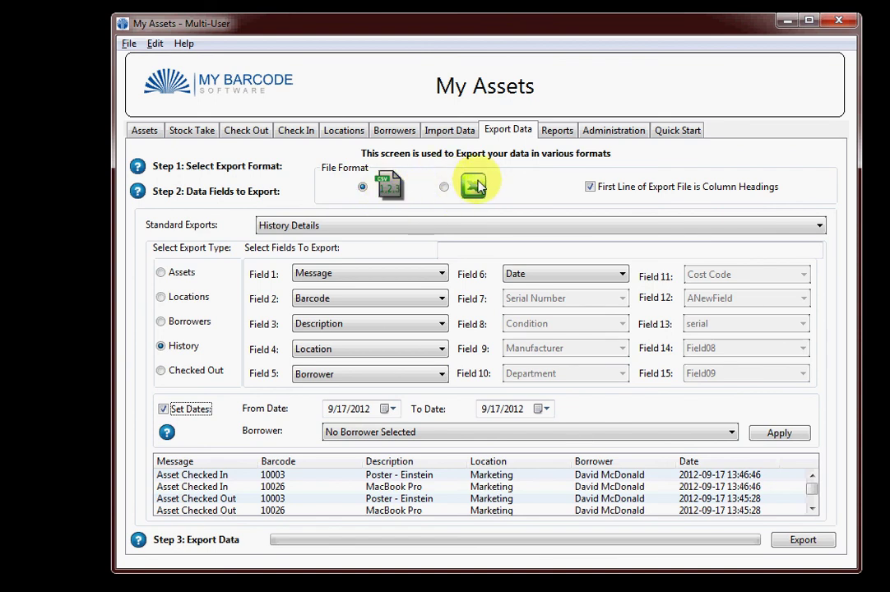
Step: Generate the Assets - Sorted By Location report, read through its first page and go to page 2
{"action": "left_click", "coordinate": [556, 130]}
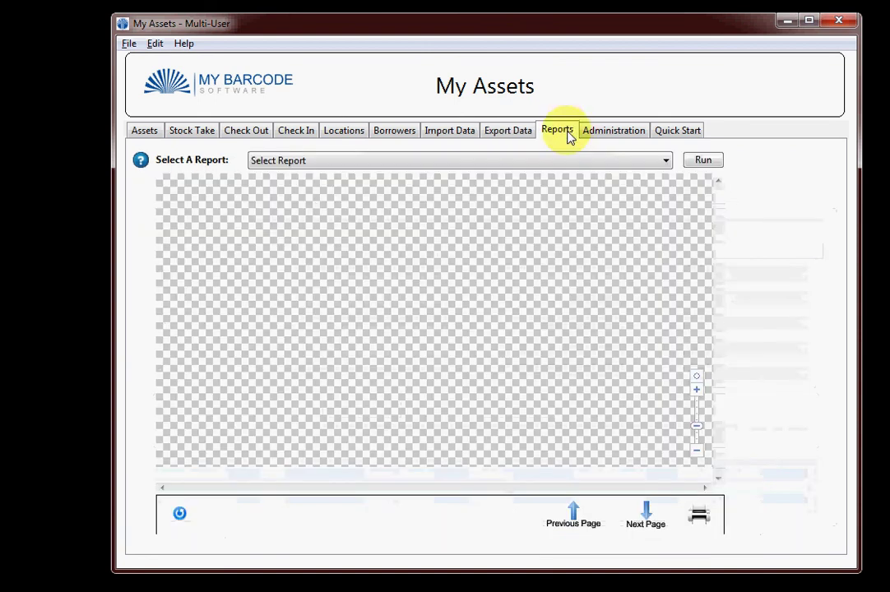
{"action": "left_click", "coordinate": [413, 163]}
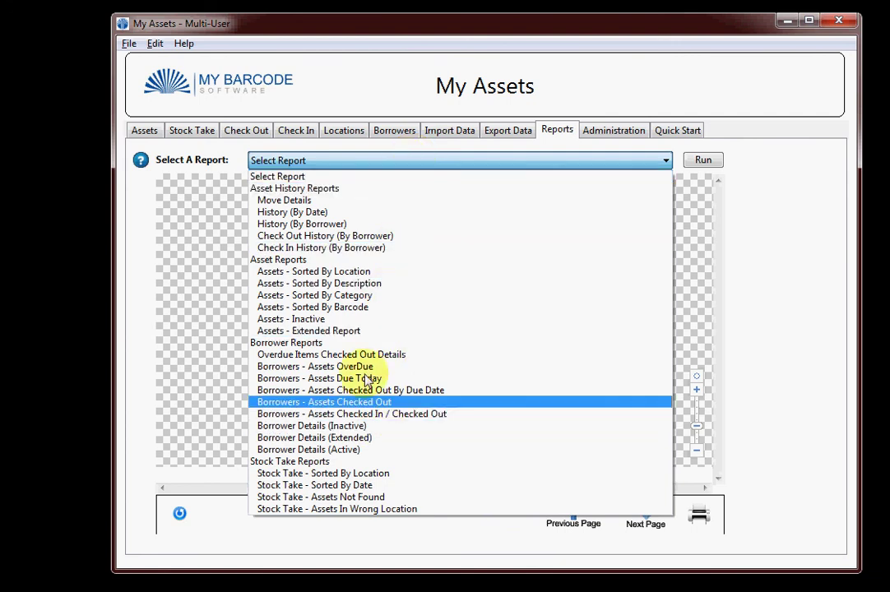
{"action": "left_click", "coordinate": [347, 272]}
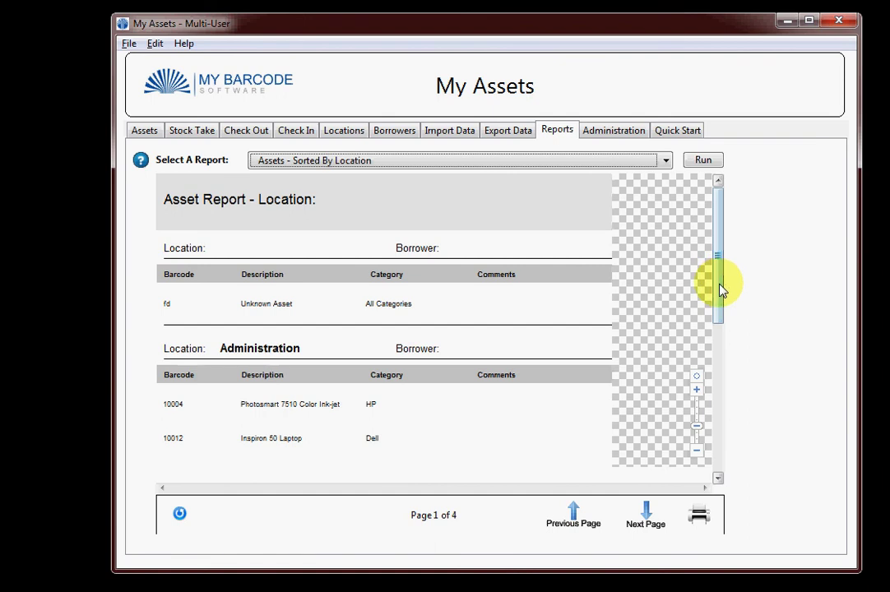
{"action": "left_click_drag", "start_coordinate": [719, 288], "coordinate": [726, 359]}
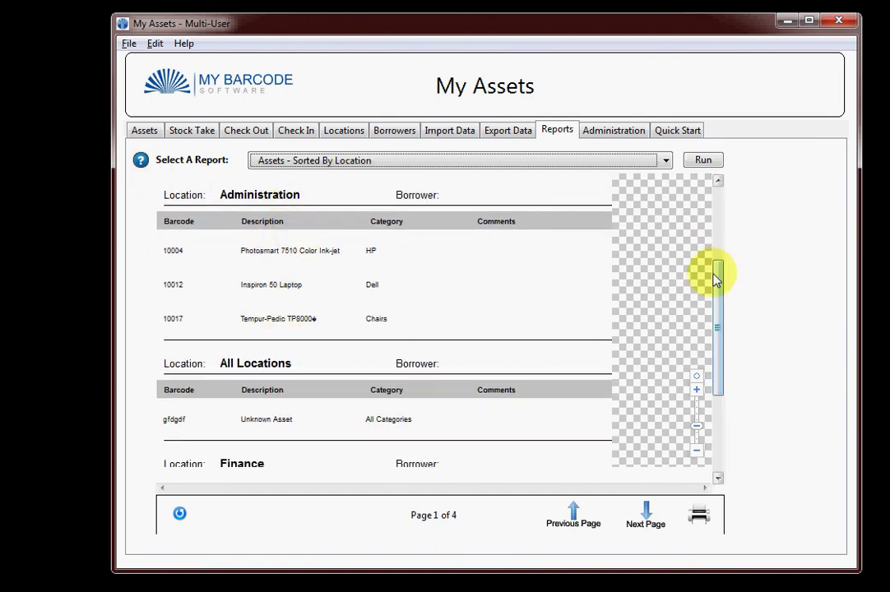
{"action": "left_click_drag", "start_coordinate": [718, 287], "coordinate": [739, 374]}
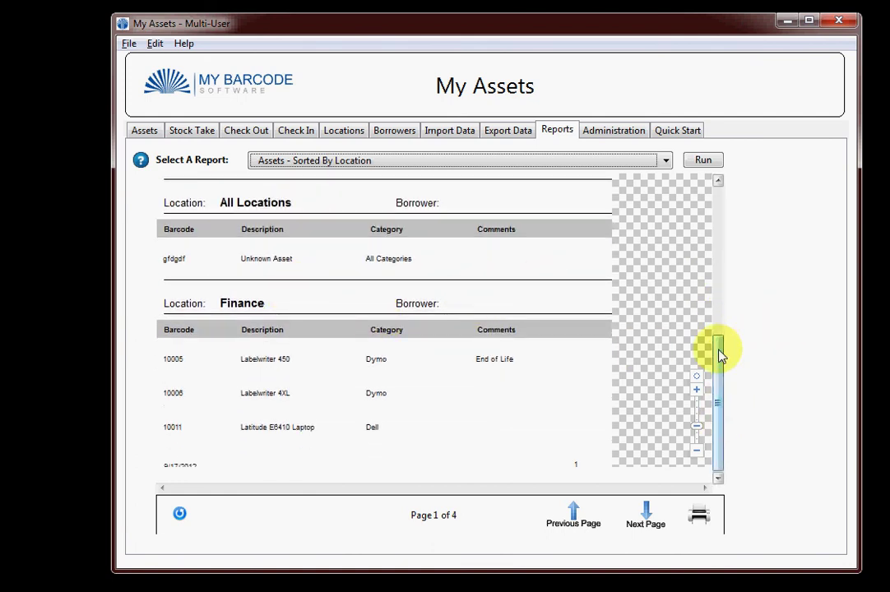
{"action": "left_click", "coordinate": [648, 523]}
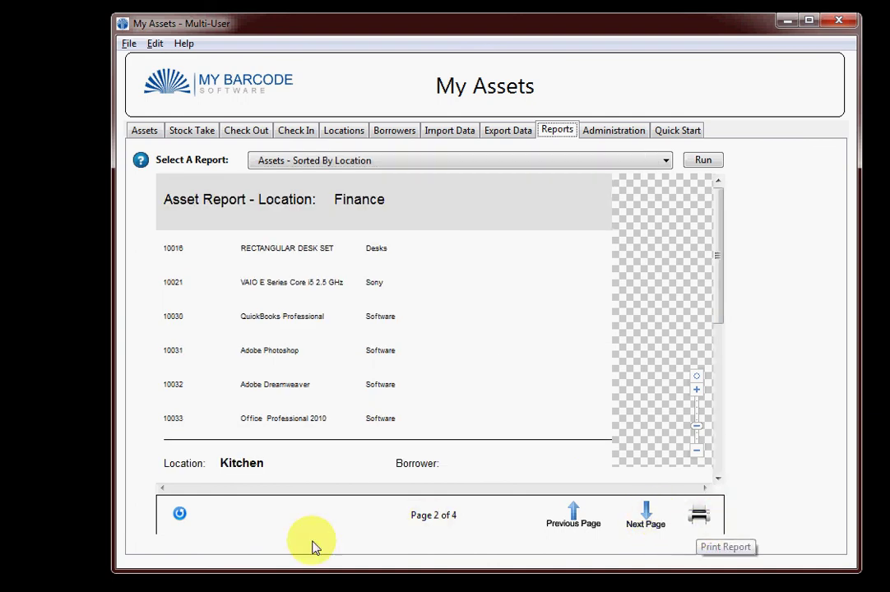
Step: Look through the list of available reports and keep Assets - Sorted By Location selected
{"action": "left_click", "coordinate": [295, 160]}
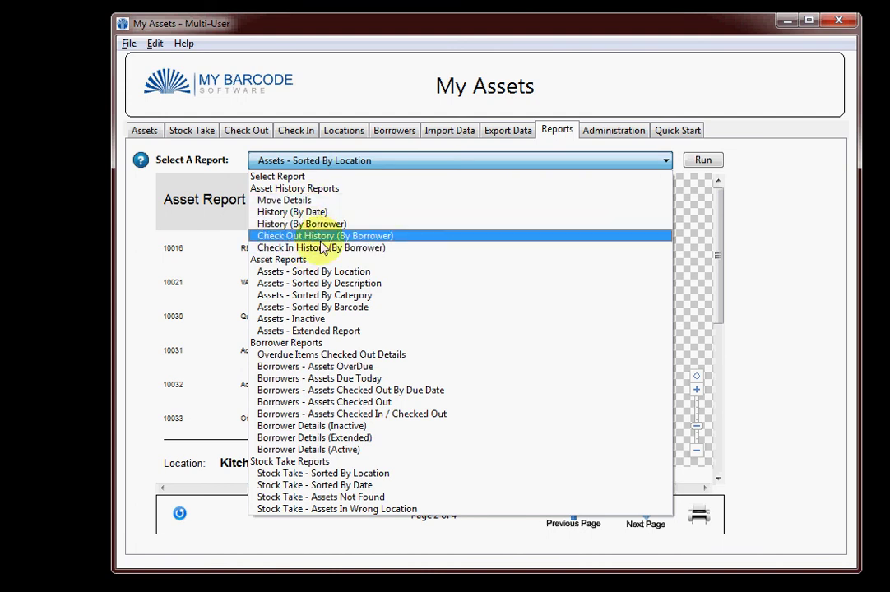
{"action": "left_click", "coordinate": [413, 165]}
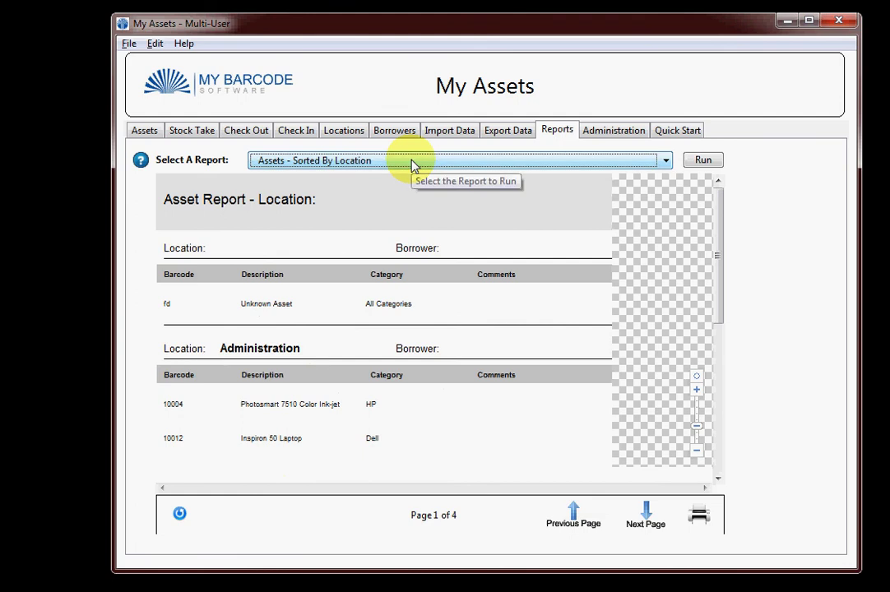
Step: From the Administration screen, open the Unattended Mode barcode sheet, look it over and close it
{"action": "left_click", "coordinate": [629, 136]}
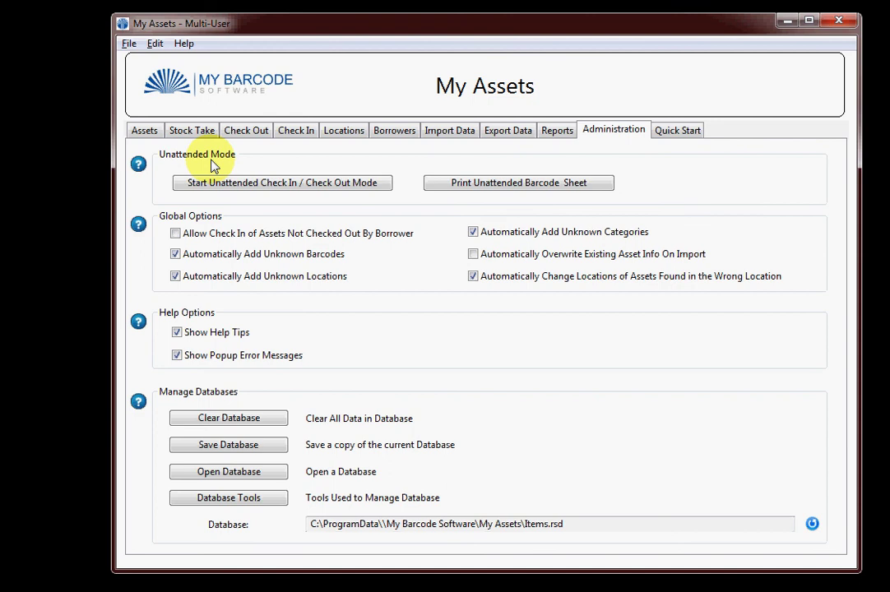
{"action": "left_click", "coordinate": [509, 188]}
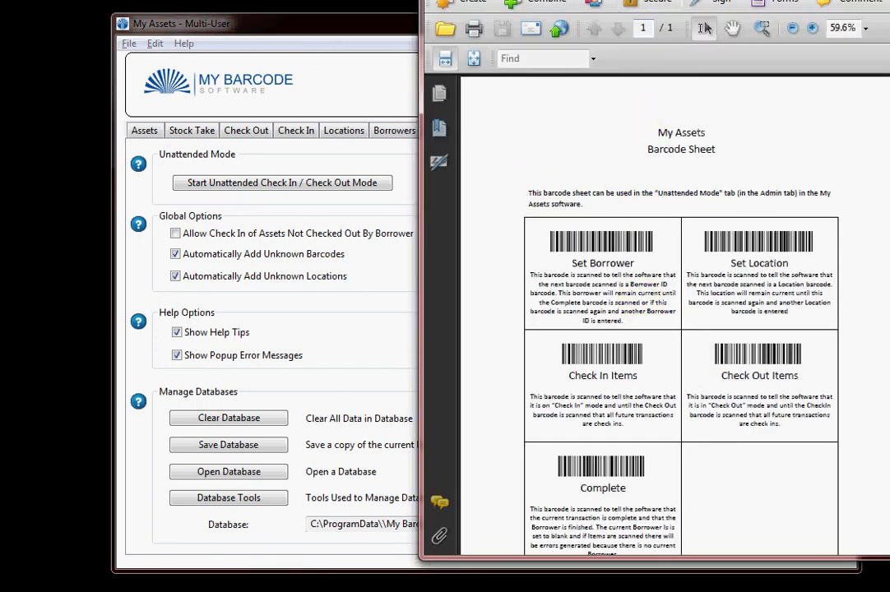
{"action": "left_click_drag", "start_coordinate": [724, 0], "coordinate": [530, 3]}
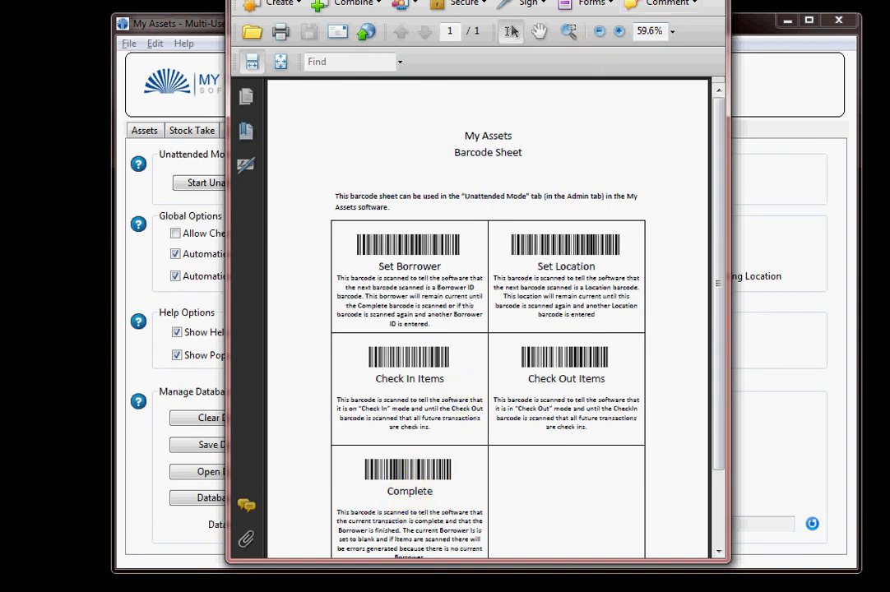
{"action": "left_click", "coordinate": [709, 0]}
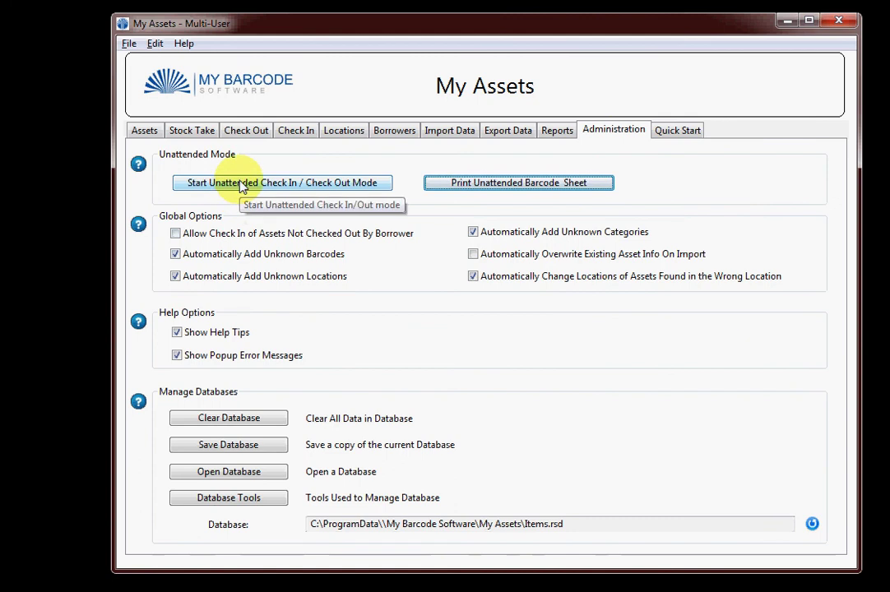
Step: Start Unattended Check In / Check Out mode, choose the first borrower listed as current borrower and set the current location to Marketing
{"action": "left_click", "coordinate": [311, 189]}
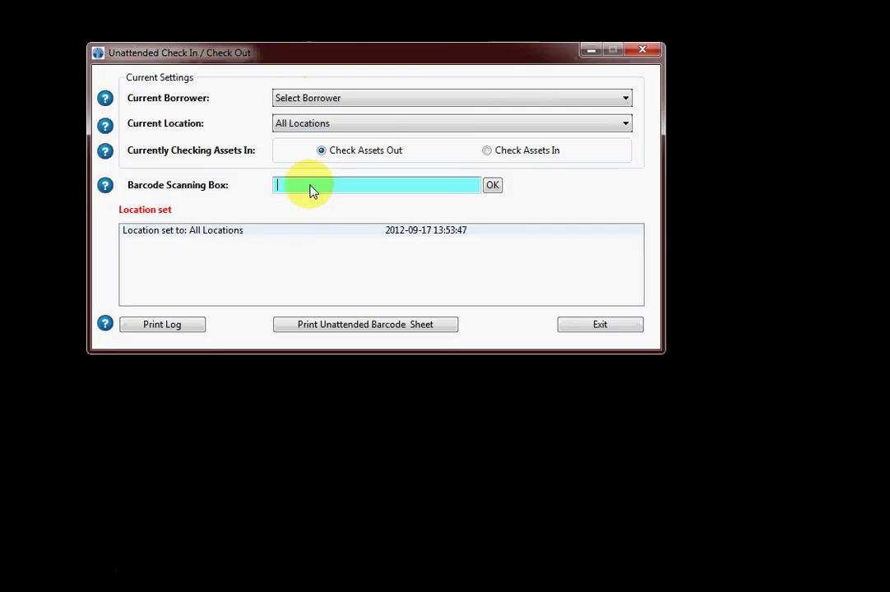
{"action": "left_click_drag", "start_coordinate": [294, 65], "coordinate": [413, 168]}
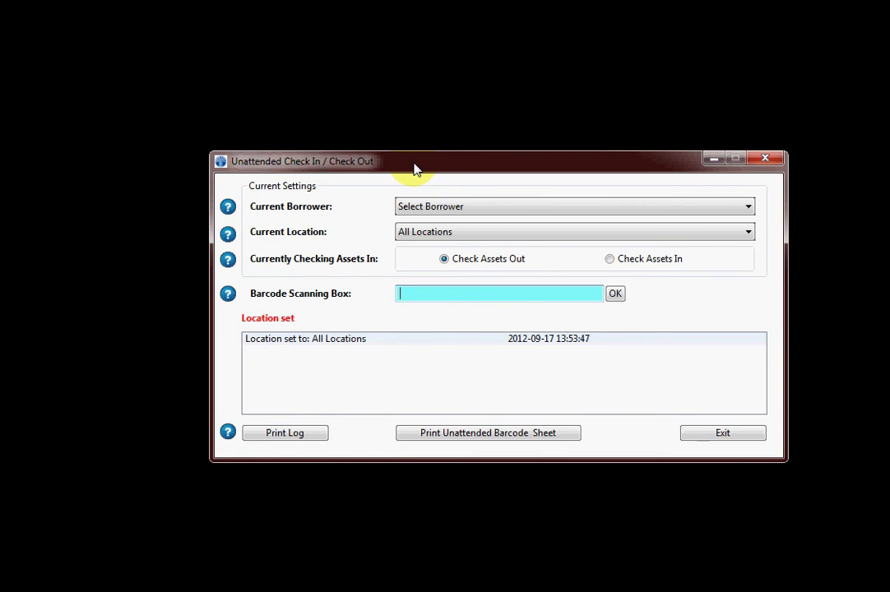
{"action": "left_click", "coordinate": [496, 211]}
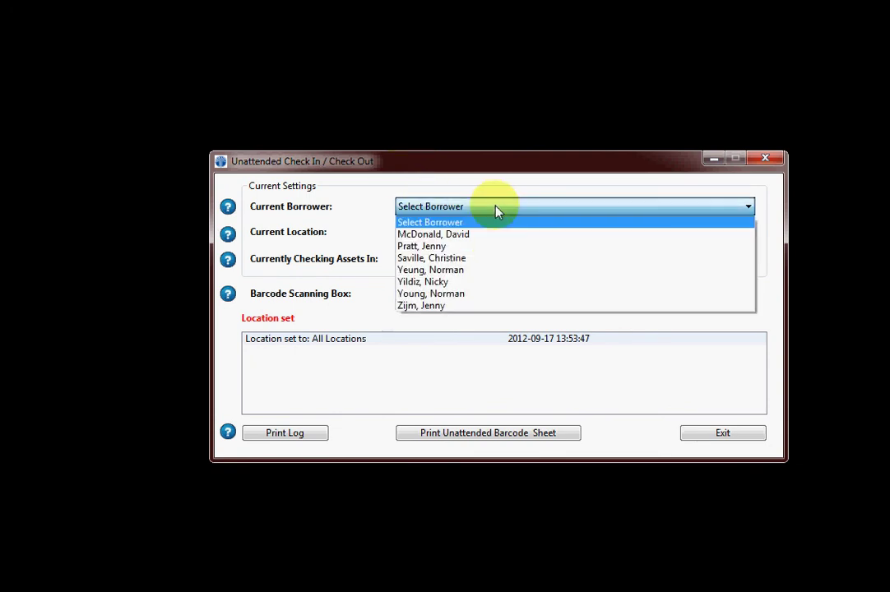
{"action": "left_click", "coordinate": [460, 236]}
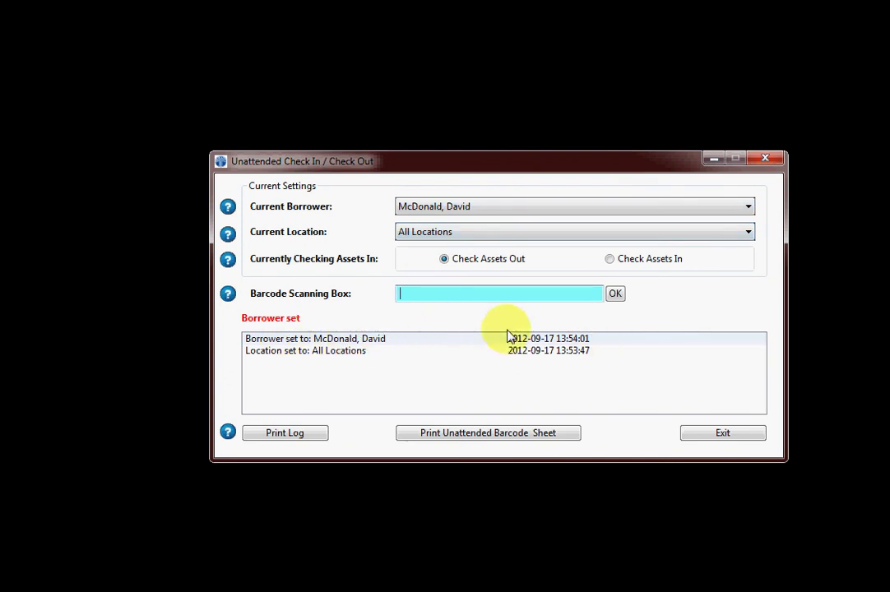
{"action": "left_click", "coordinate": [487, 236]}
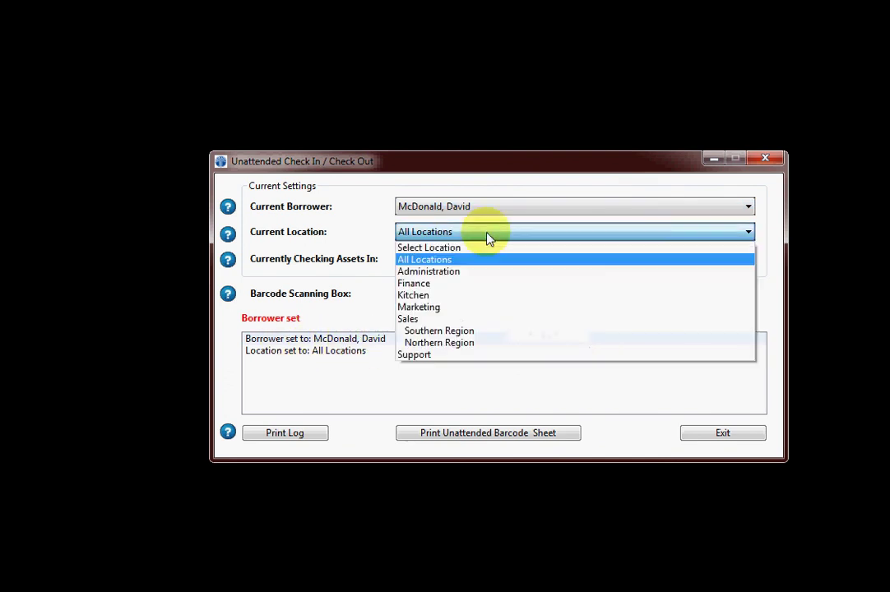
{"action": "left_click", "coordinate": [459, 309]}
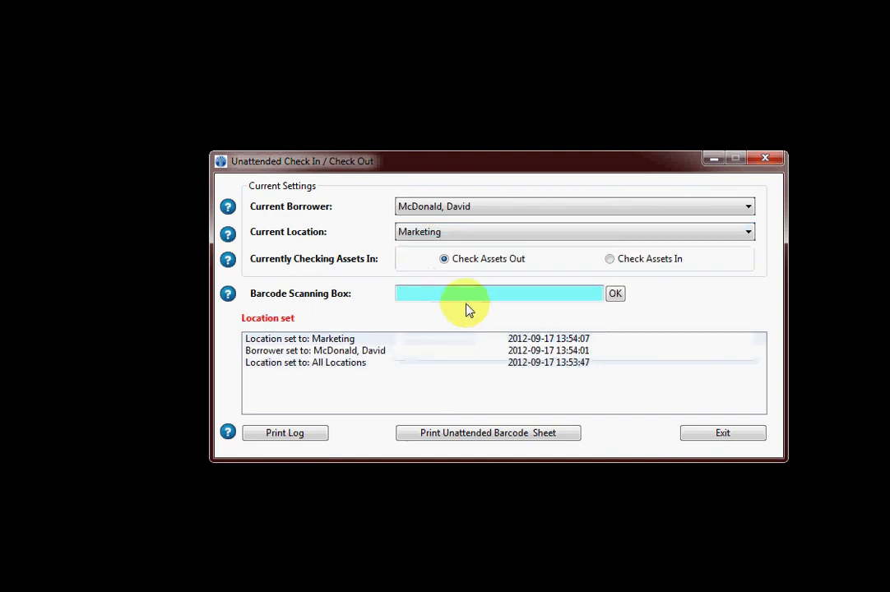